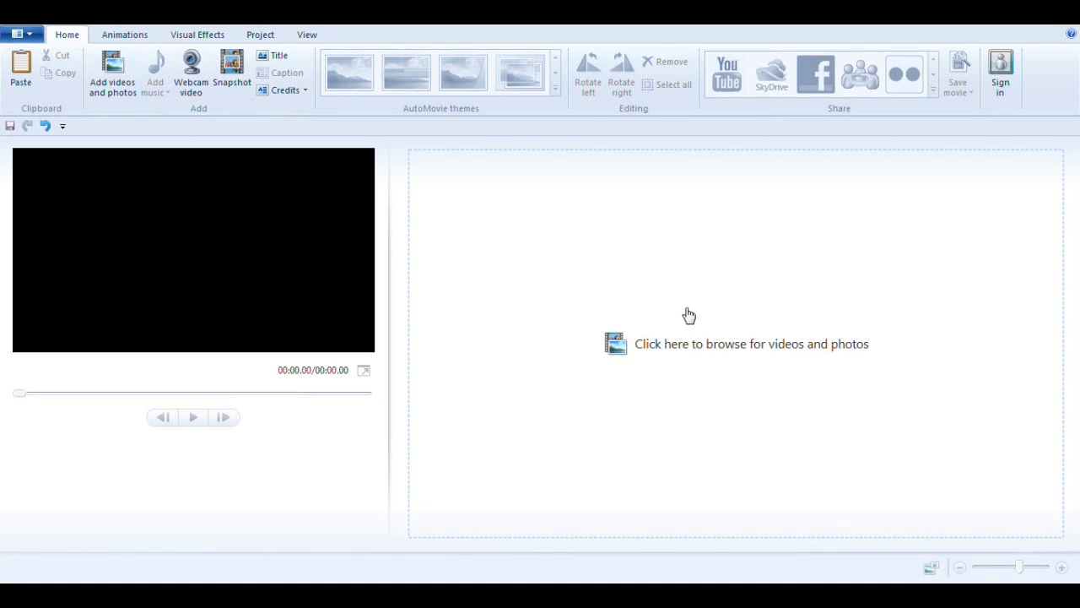
Import the Destiny born video from the videos folder into the empty project
left_click(691, 347)
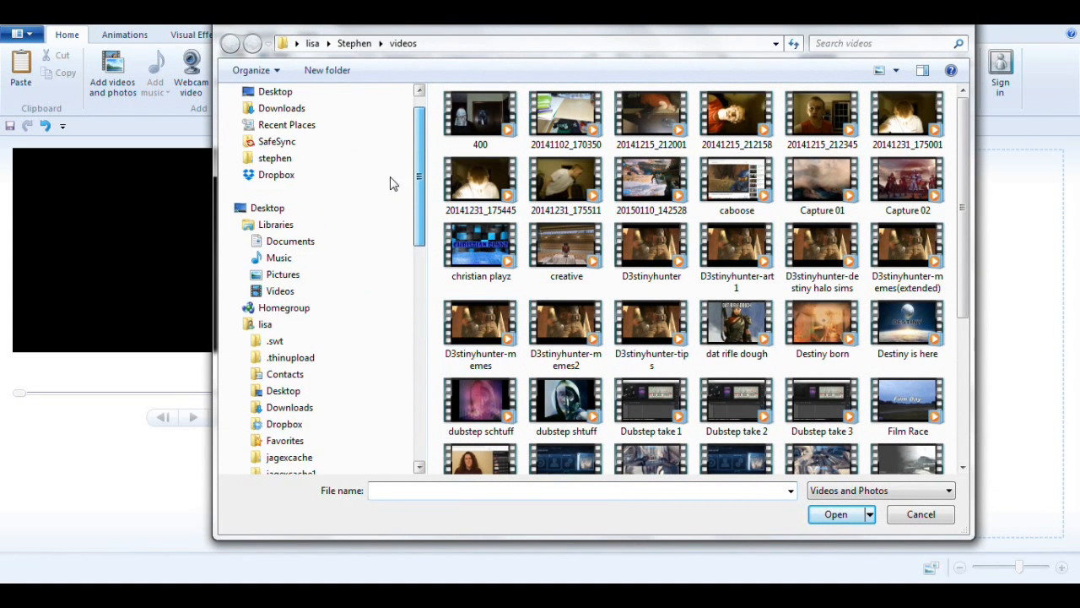
scroll(374, 363, "down", 1)
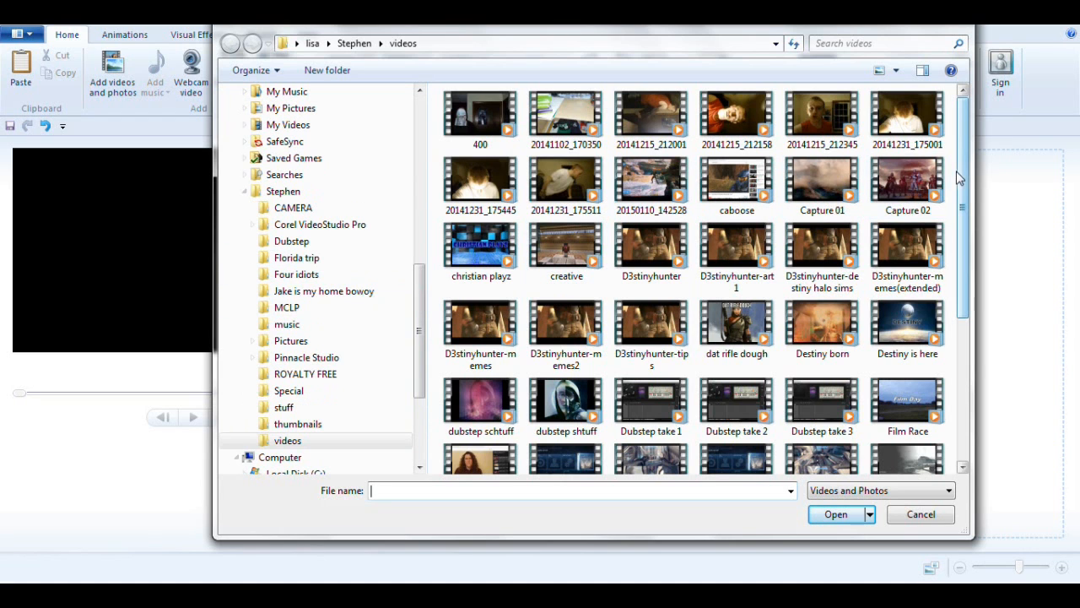
scroll(965, 173, "down", 1)
double_click(831, 311)
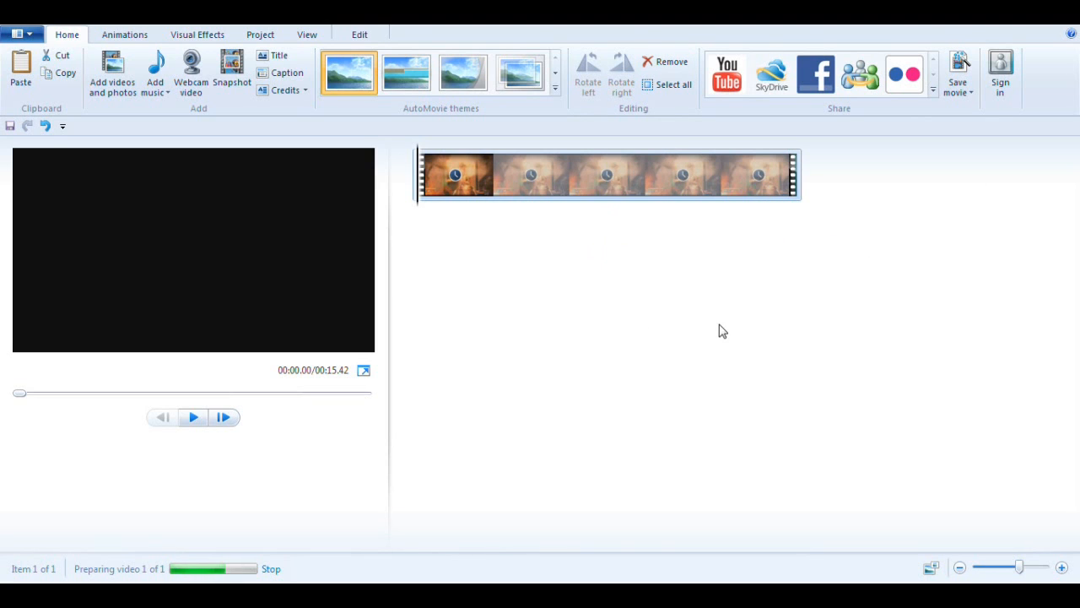
Add the Turn down 2014 video from the videos folder after the first clip
left_click(116, 70)
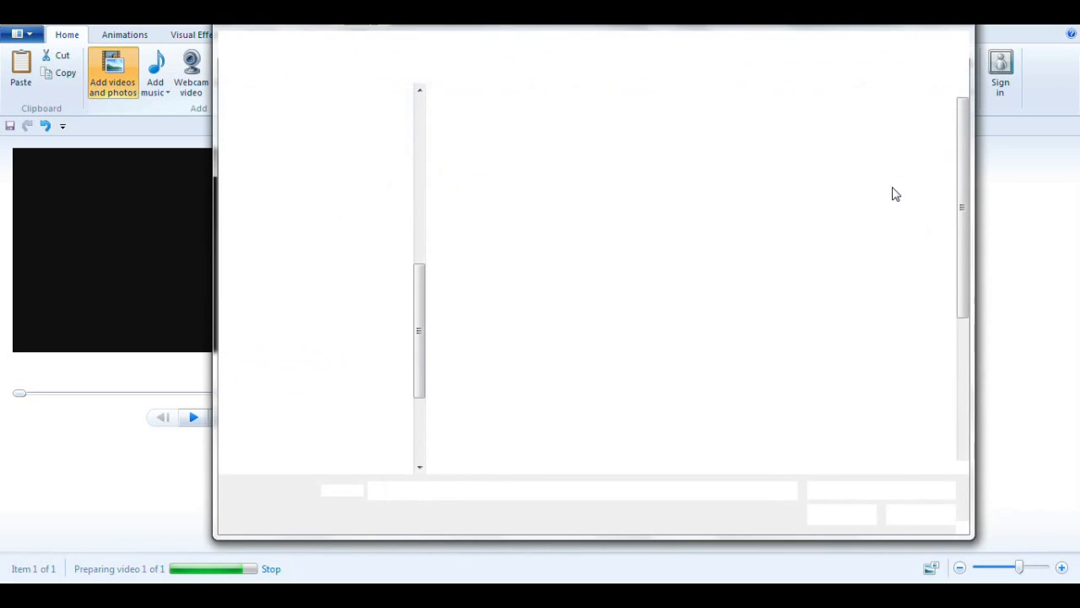
scroll(946, 312, "down", 3)
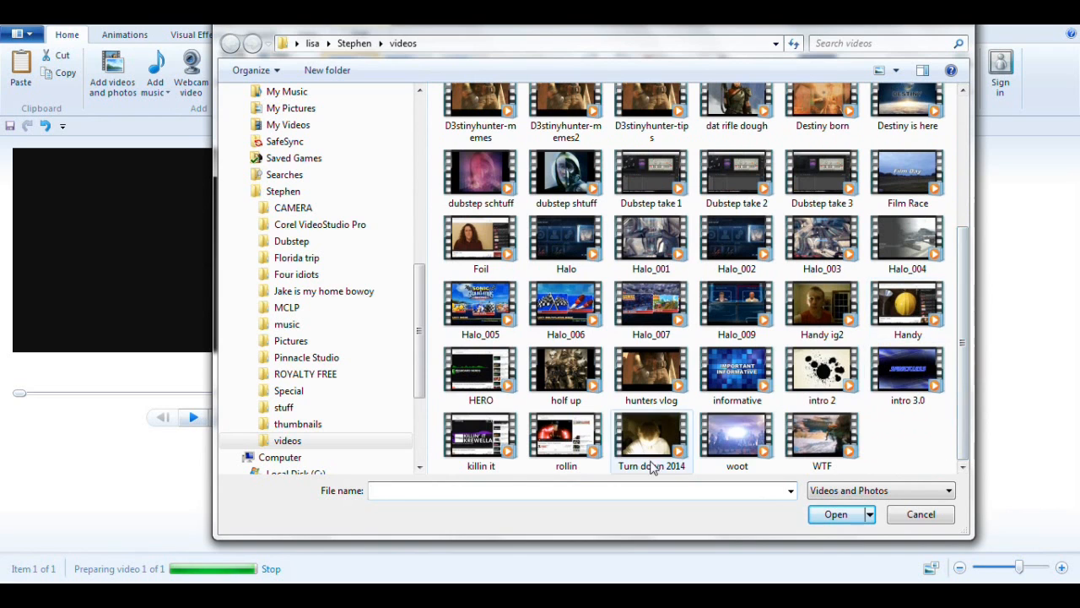
double_click(653, 439)
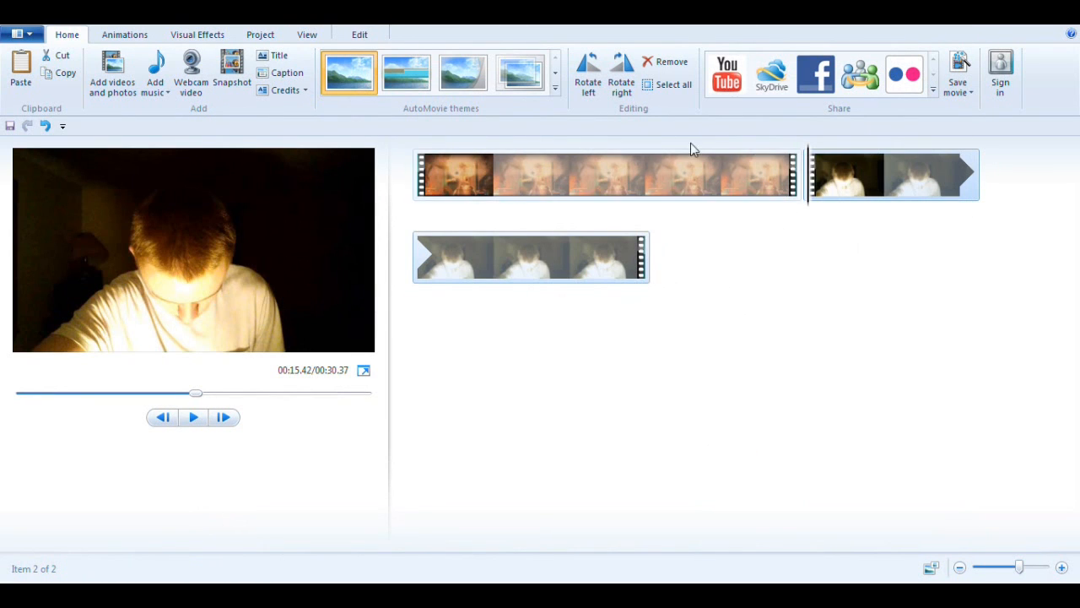
Select each clip in turn and scrub the playhead through the first clip to preview its frames
left_click(598, 161)
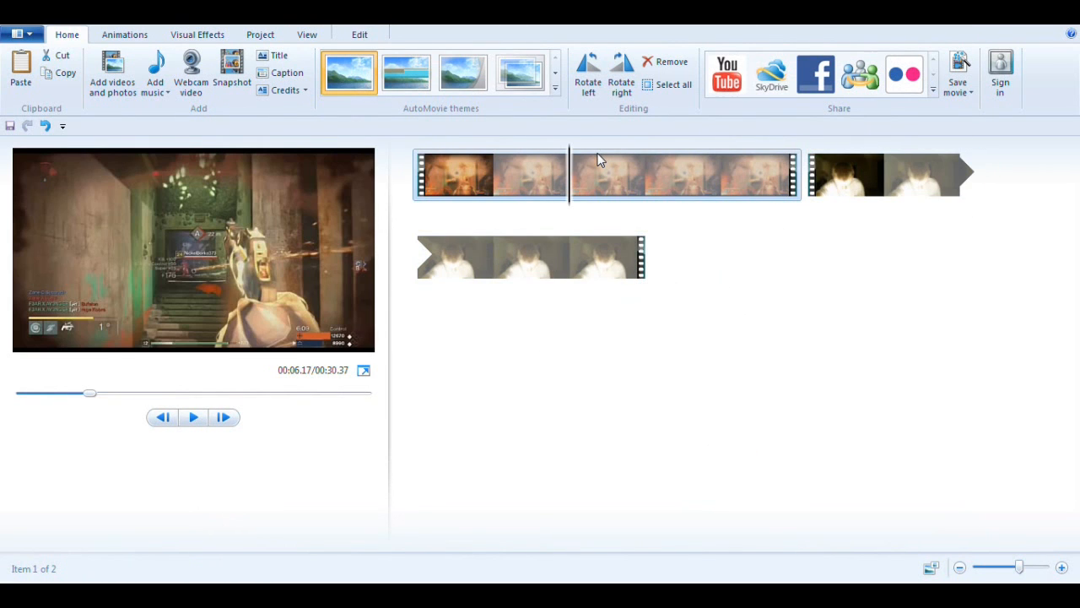
left_click(844, 179)
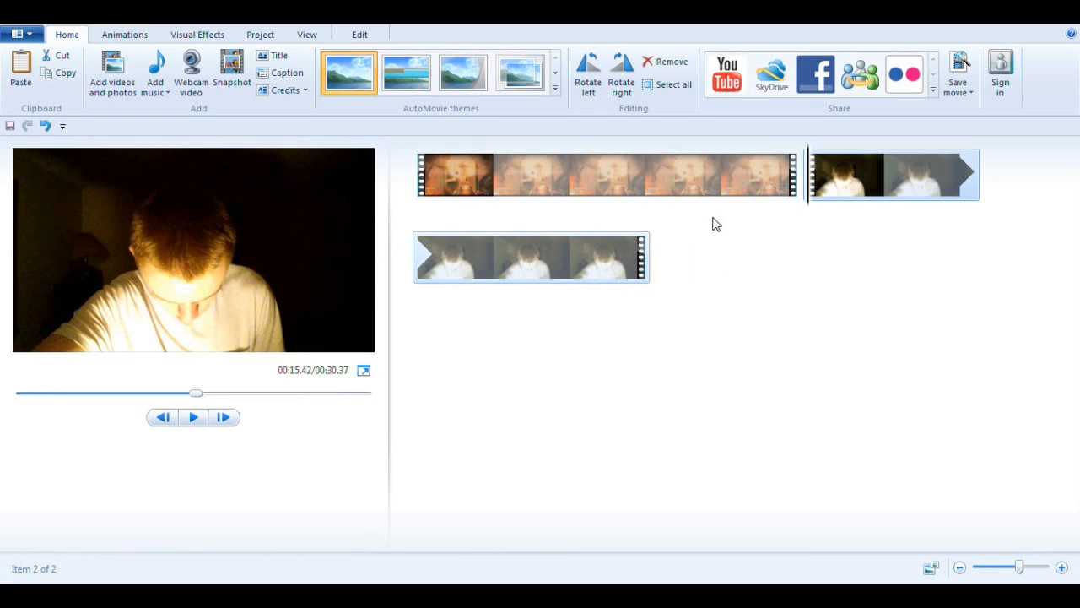
left_click_drag(580, 154, 657, 174)
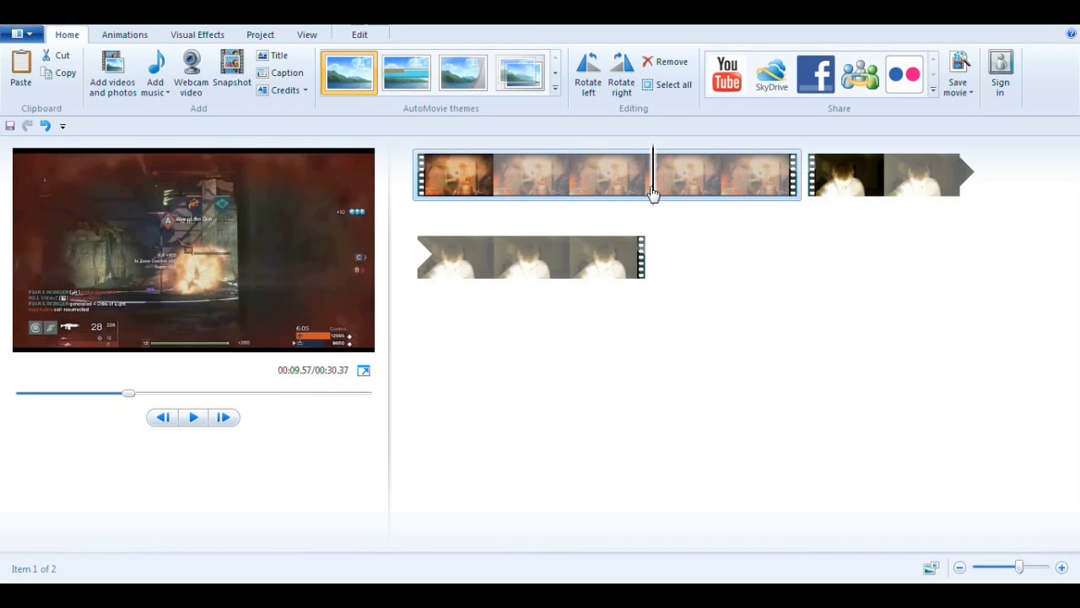
left_click_drag(653, 193, 567, 192)
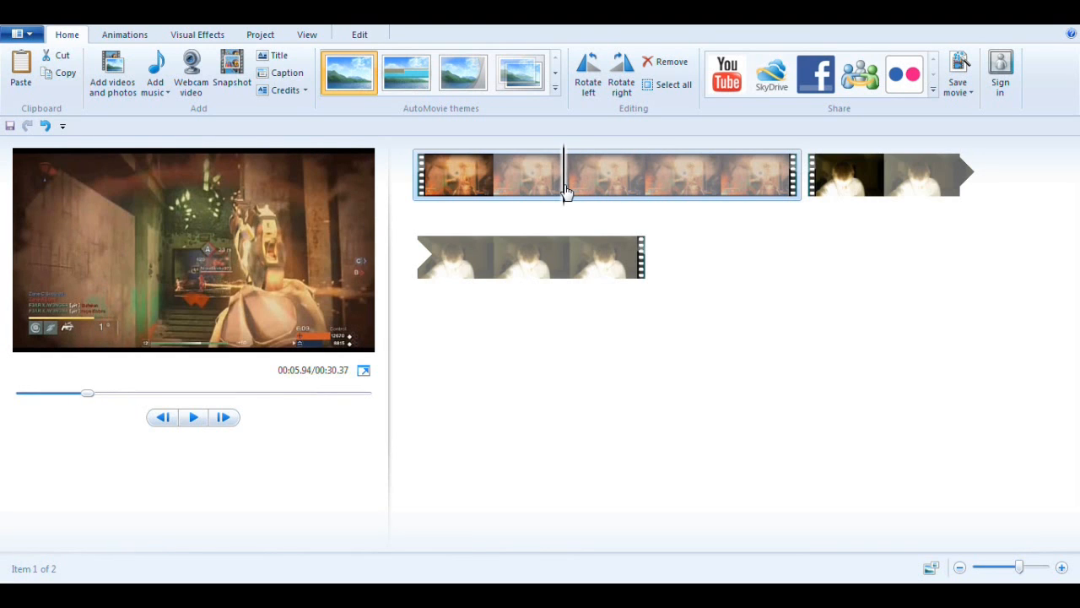
Add the Dubtry track from the music folder as background music from the start of the project
left_click(156, 96)
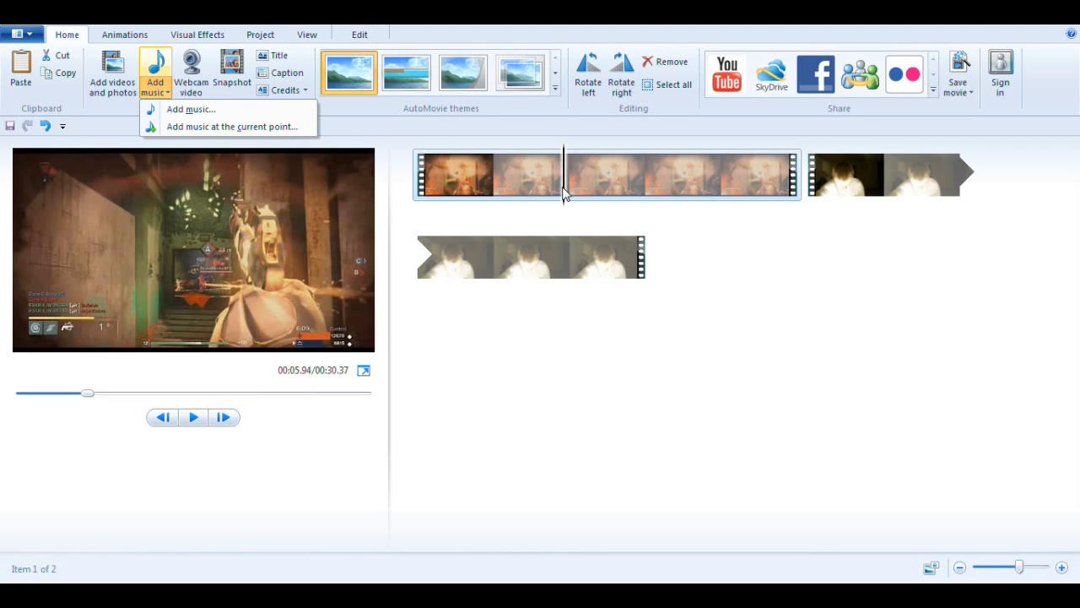
left_click(240, 112)
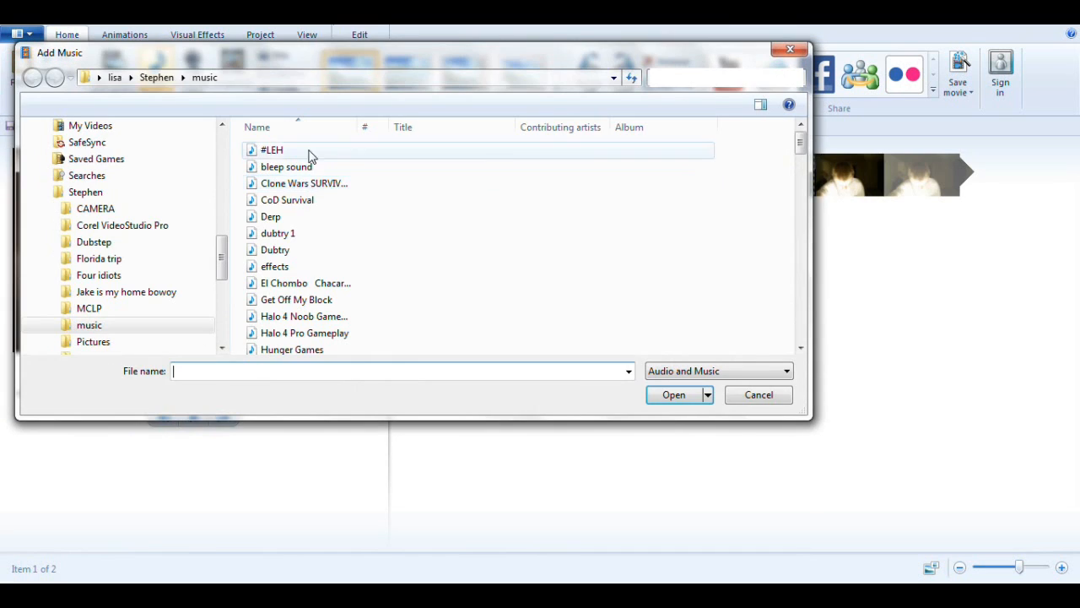
left_click(148, 208)
left_click(141, 167)
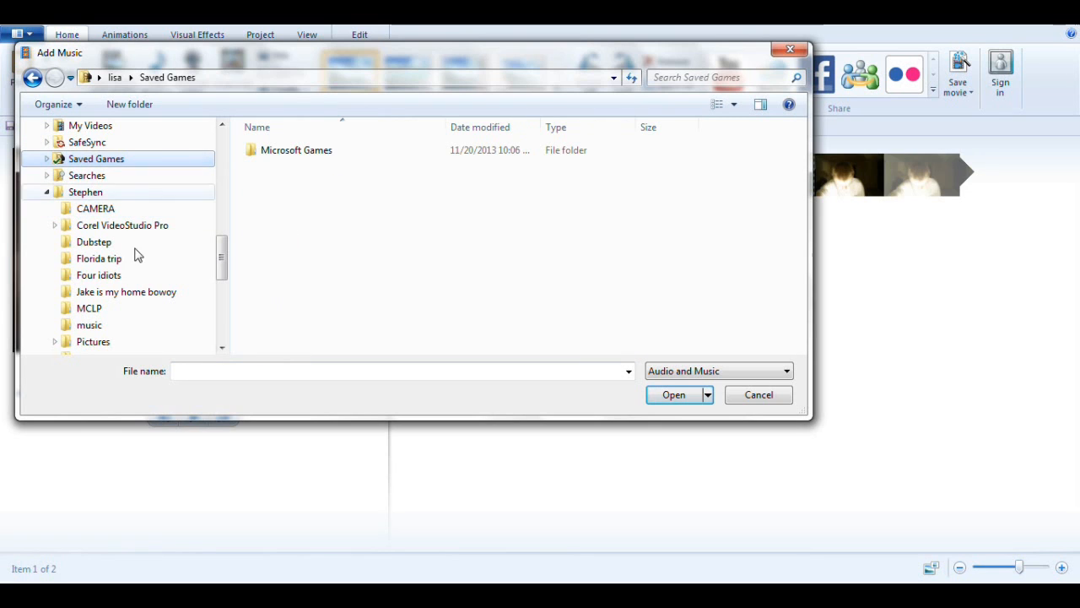
left_click(141, 326)
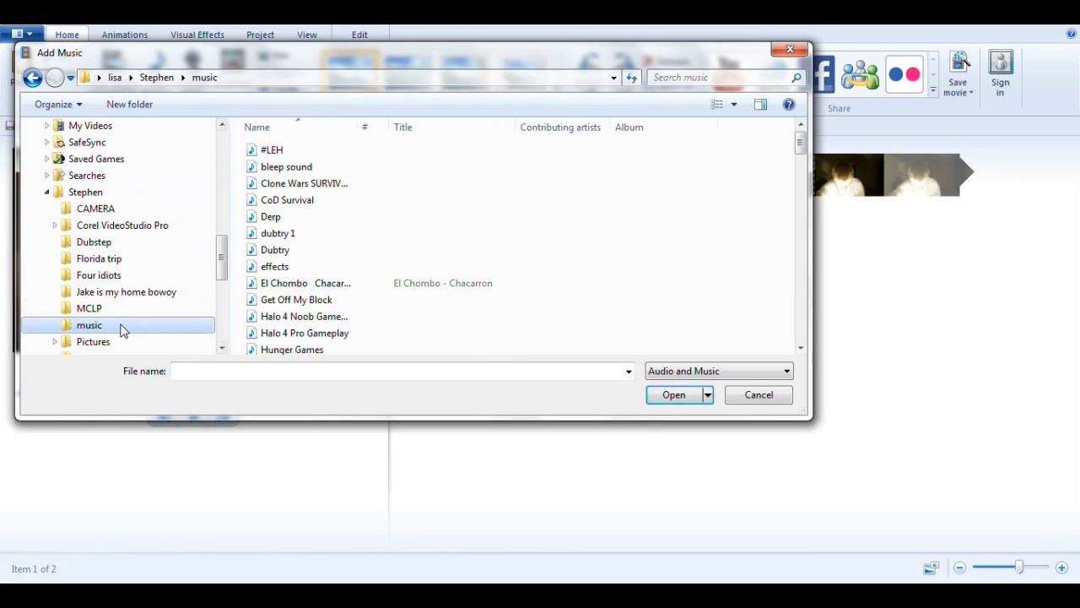
double_click(287, 255)
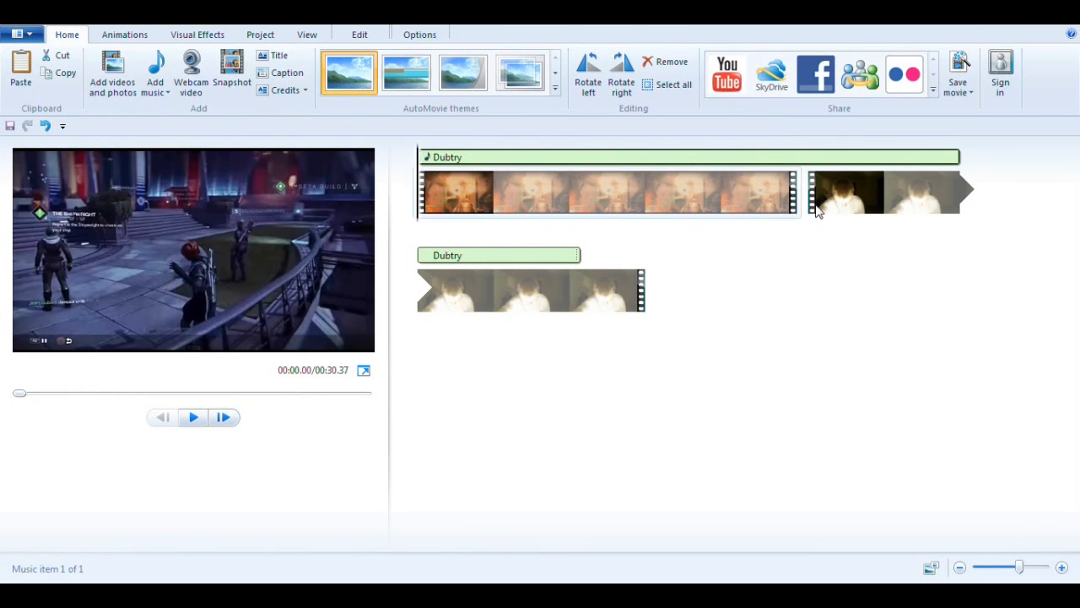
Add the dubtry 1 track as music at the start of the second clip
left_click(878, 192)
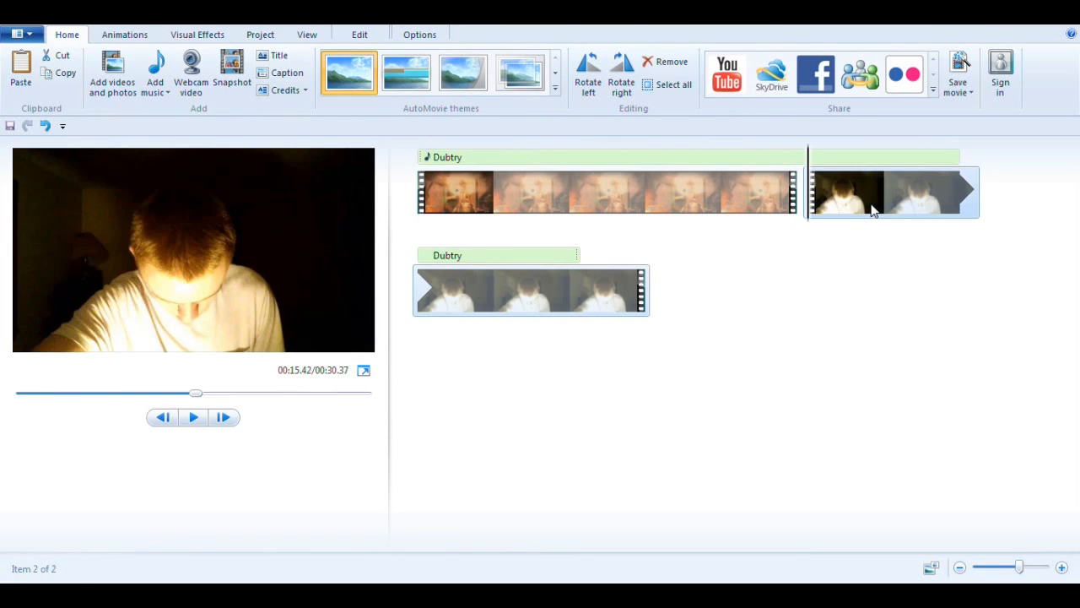
left_click(159, 95)
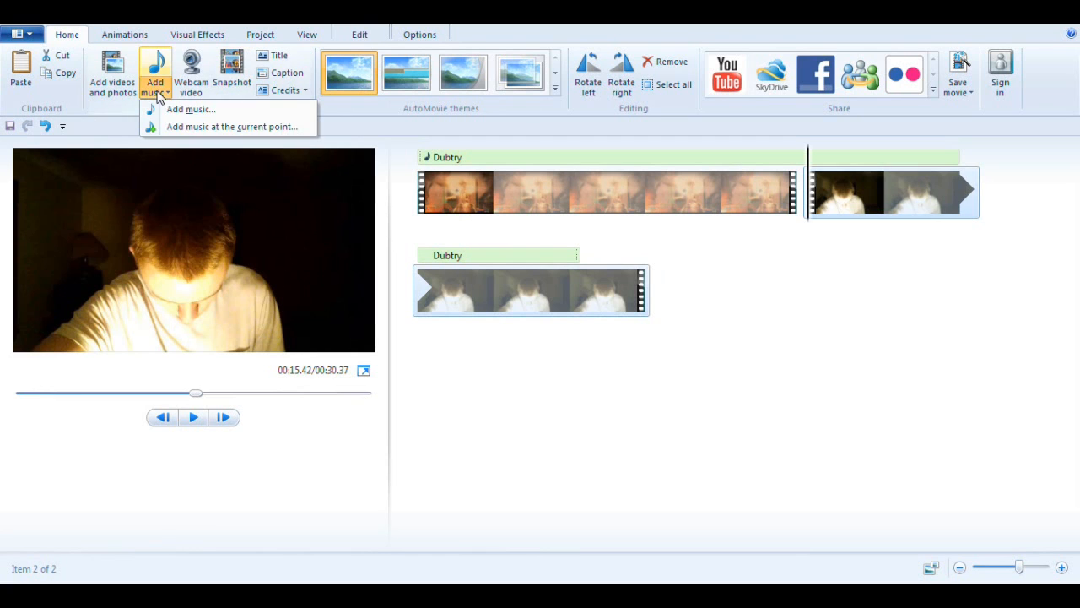
left_click(193, 128)
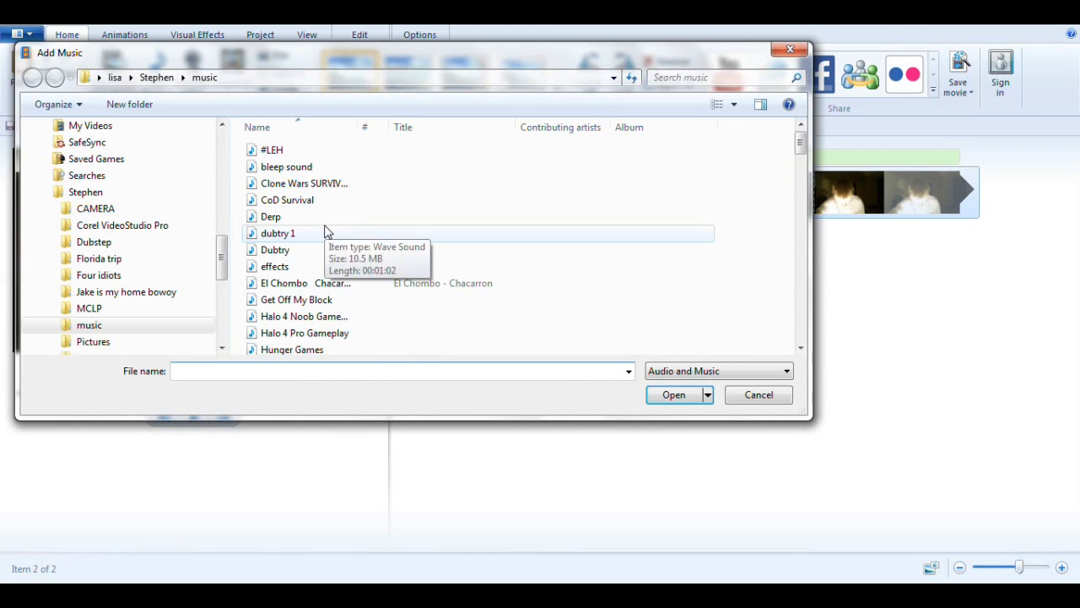
left_click(325, 230)
double_click(324, 225)
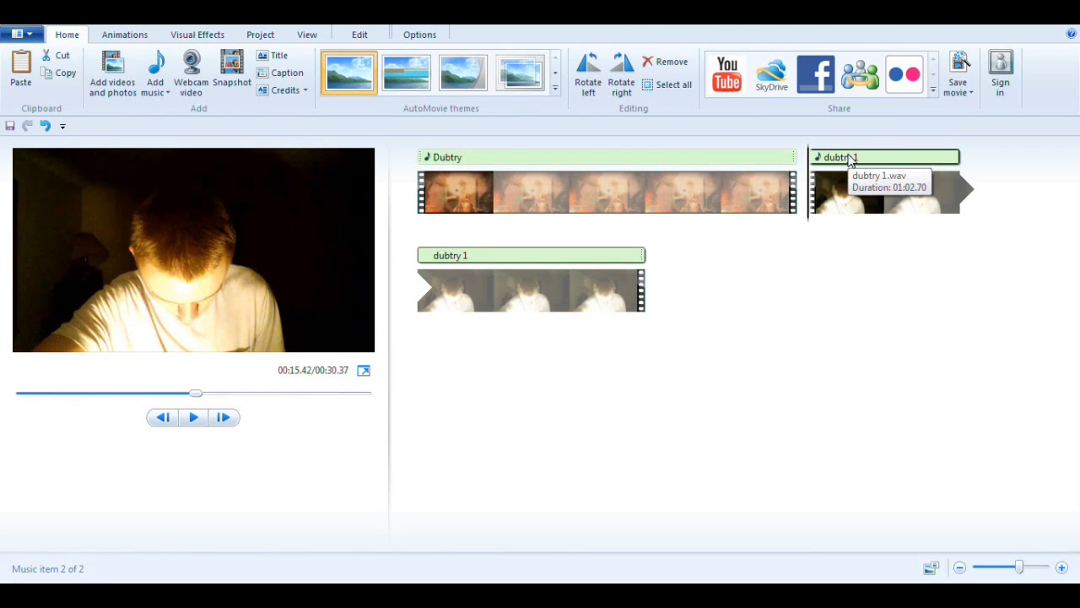
Delete the dubtry 1 music track above the second clip
left_click(776, 162)
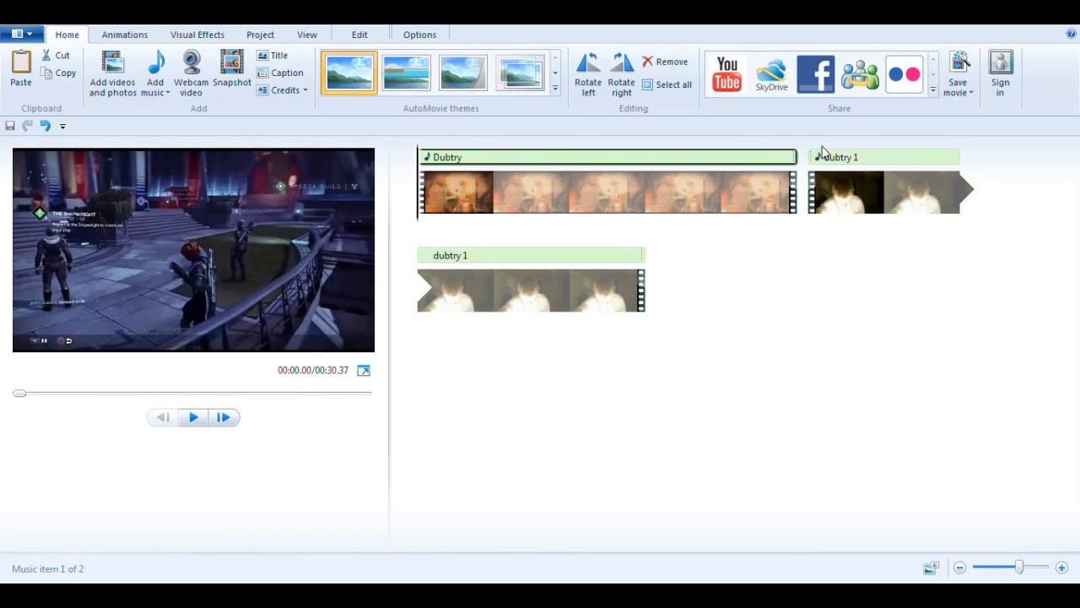
left_click(839, 193)
left_click(841, 159)
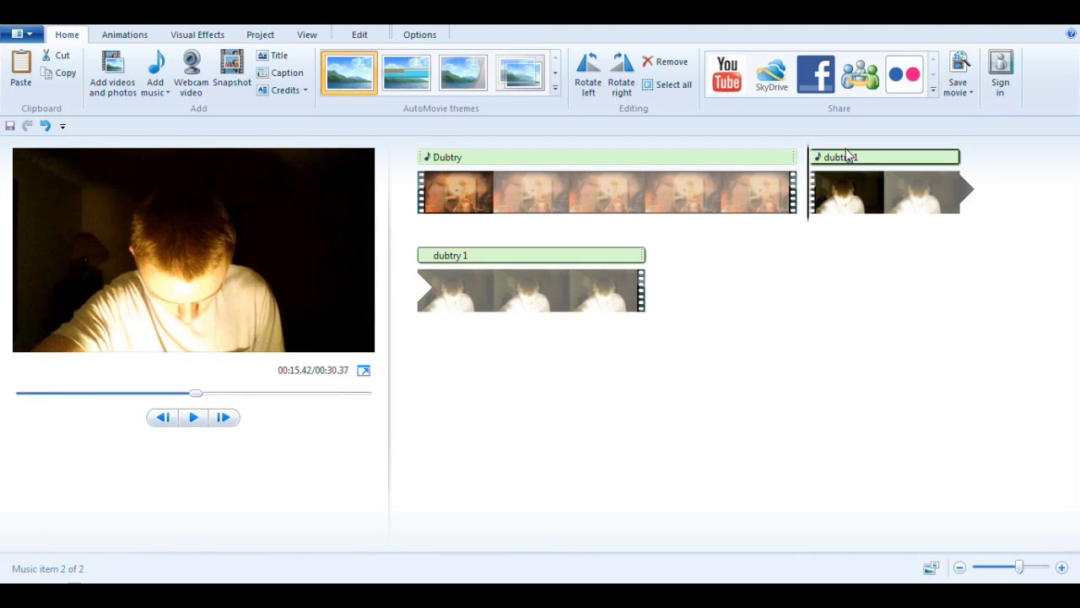
key("Delete")
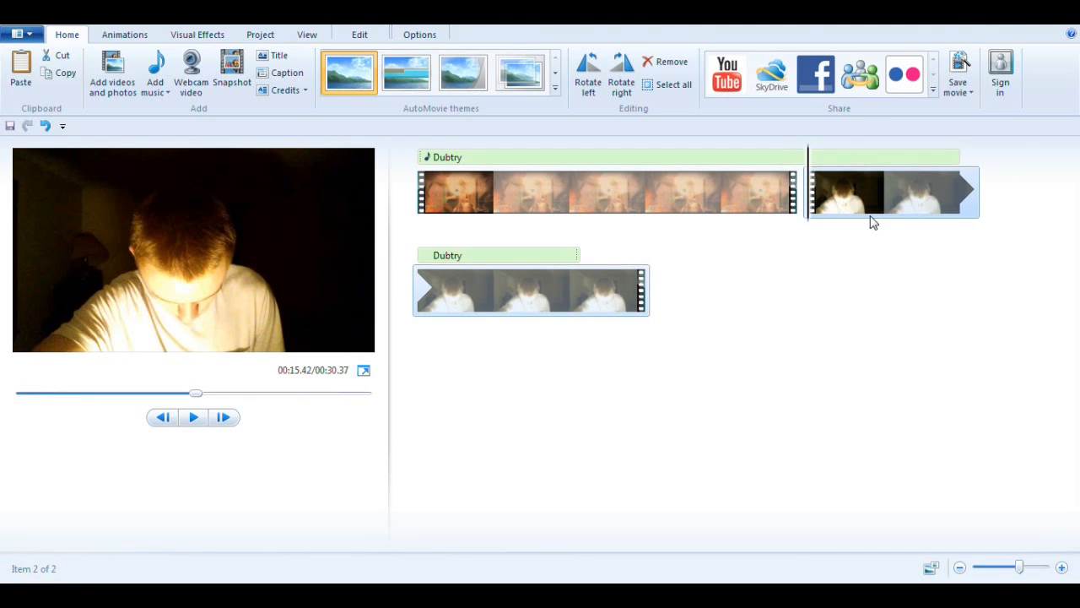
Insert a title slide before the first clip and undo the insertion
left_click(544, 256)
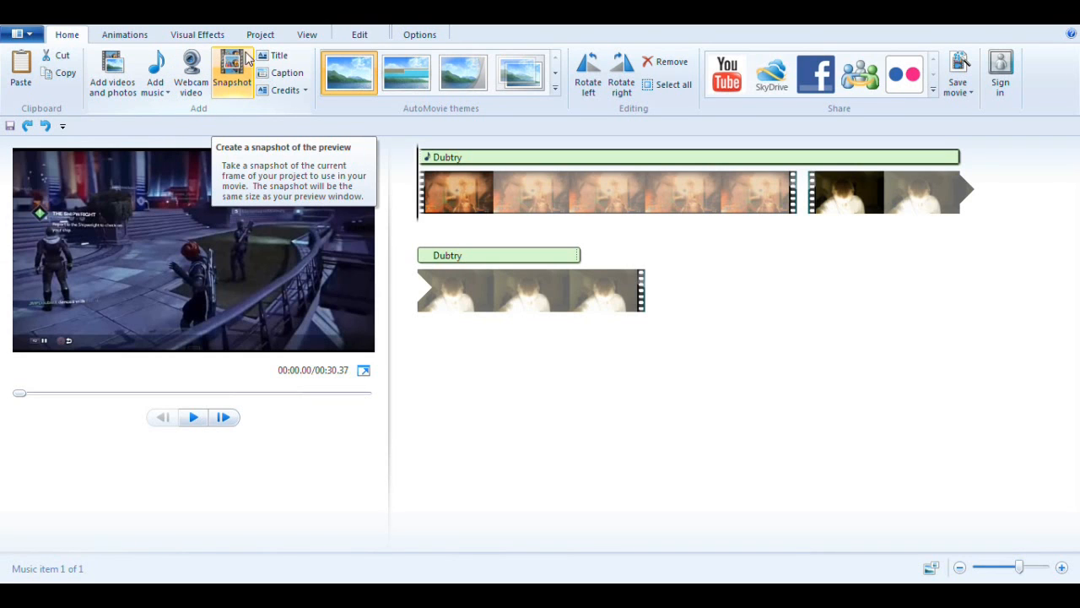
left_click(271, 57)
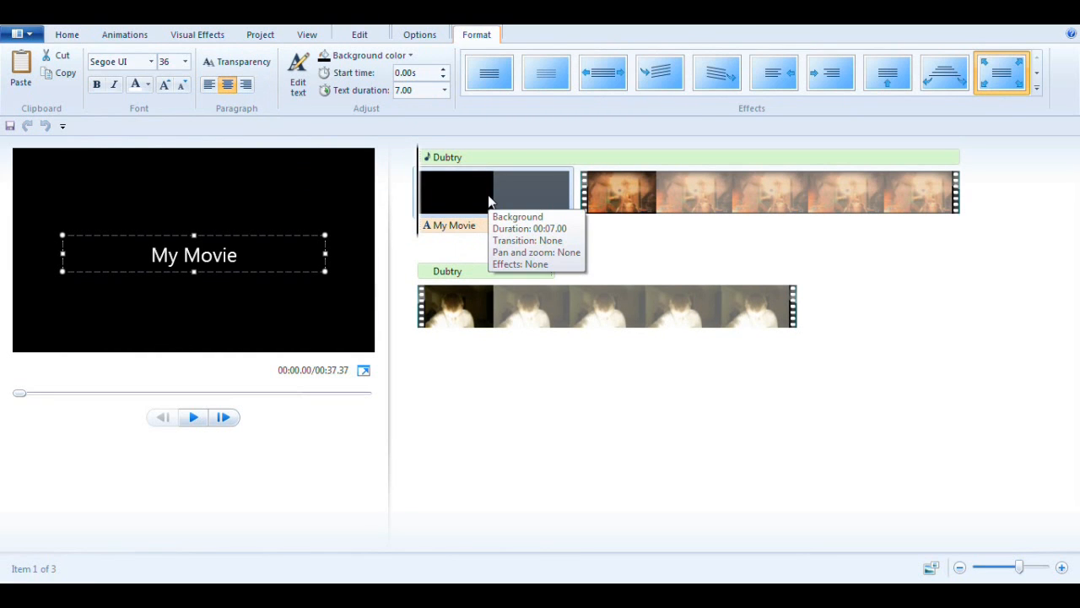
key("ctrl+z")
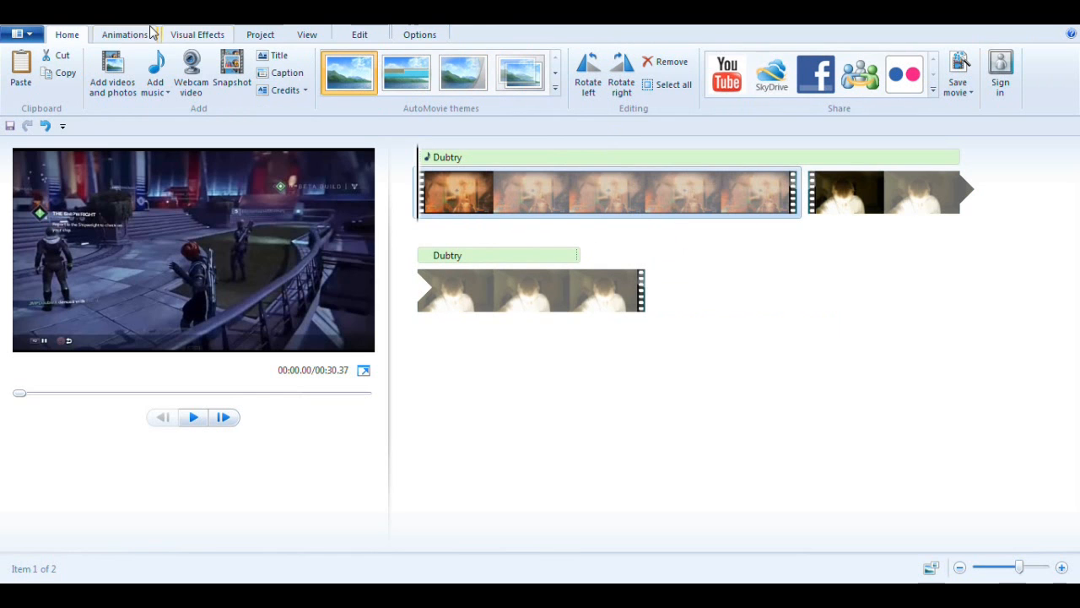
Rotate the first clip left through a full turn in 90° steps, and back right through a full turn
left_click(589, 77)
left_click(589, 79)
left_click(589, 79)
left_click(588, 79)
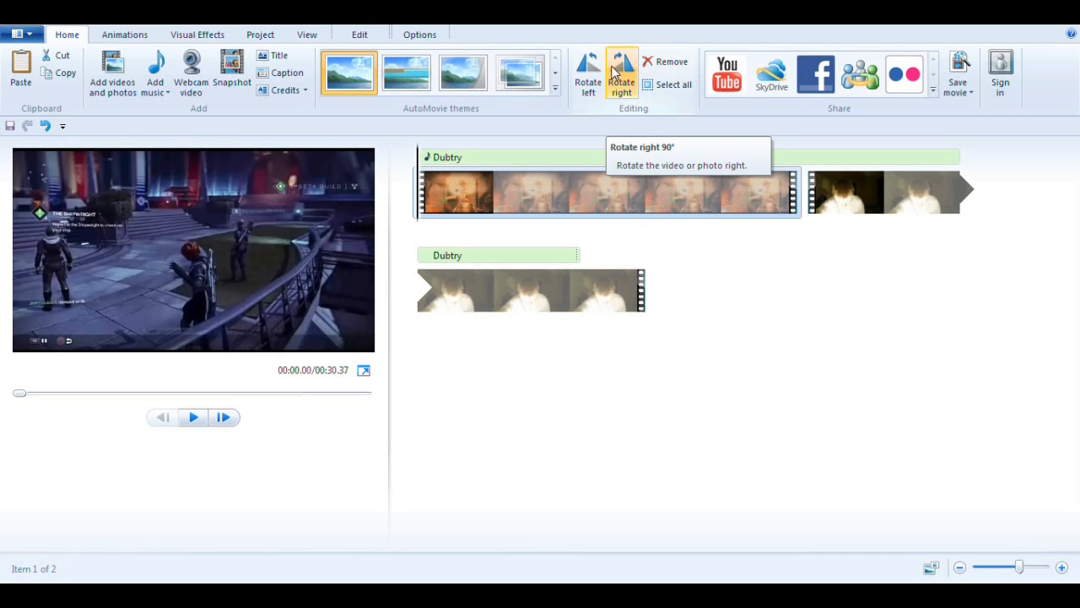
left_click(620, 75)
left_click(620, 74)
left_click(621, 74)
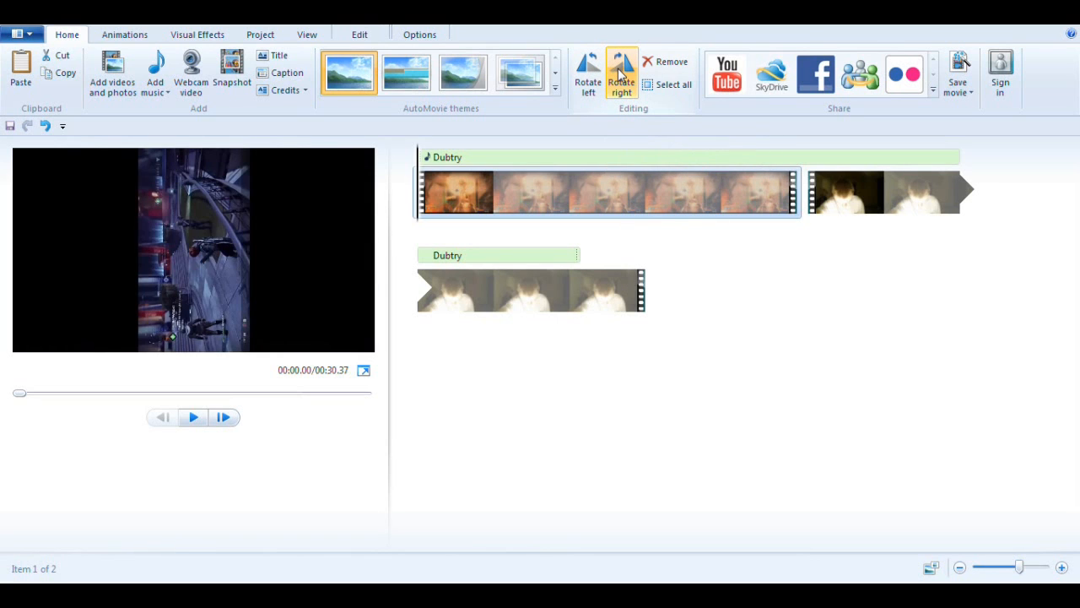
left_click(620, 74)
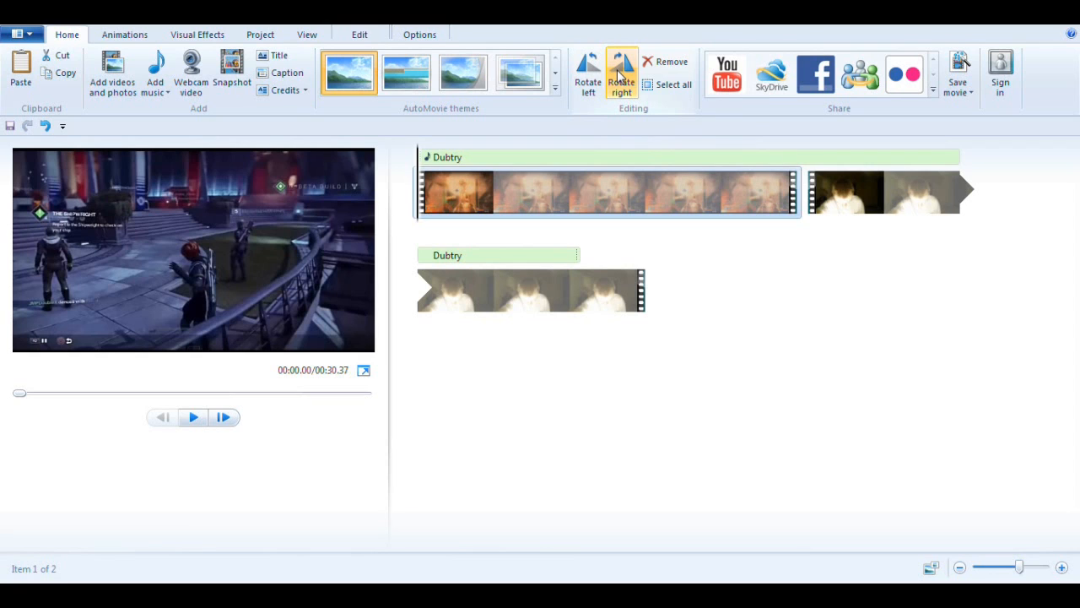
Select all clips, reselect only the second clip, and view the editing commands available for it
left_click(666, 85)
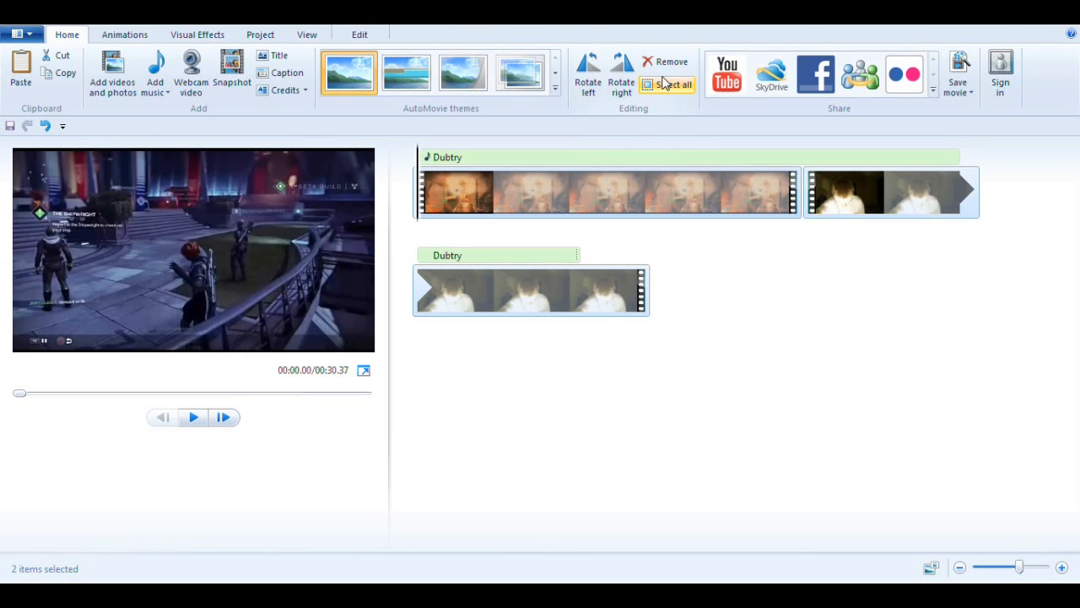
left_click(808, 206)
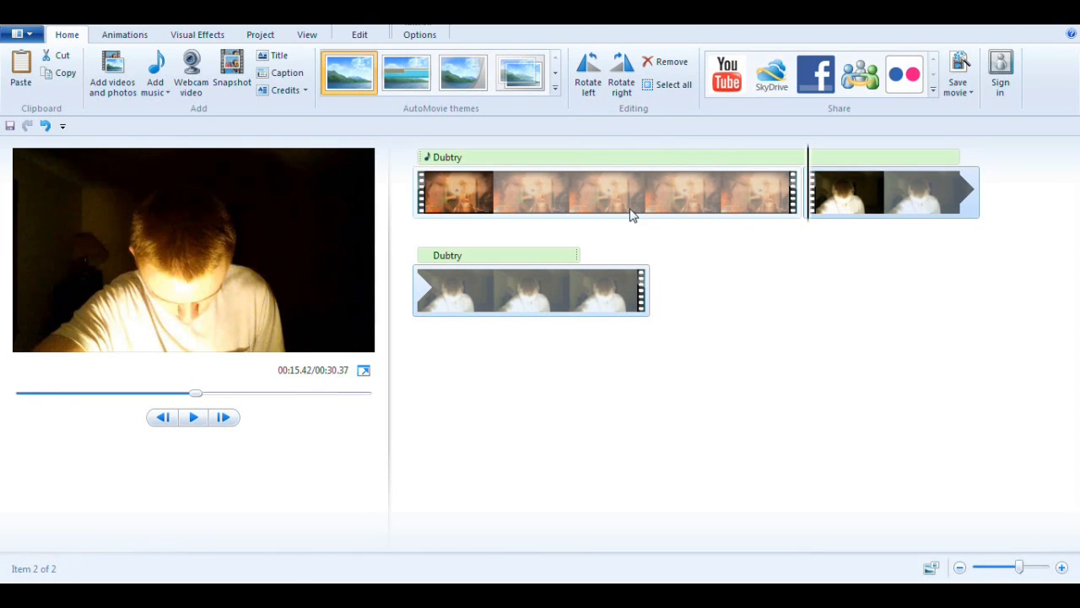
right_click(884, 209)
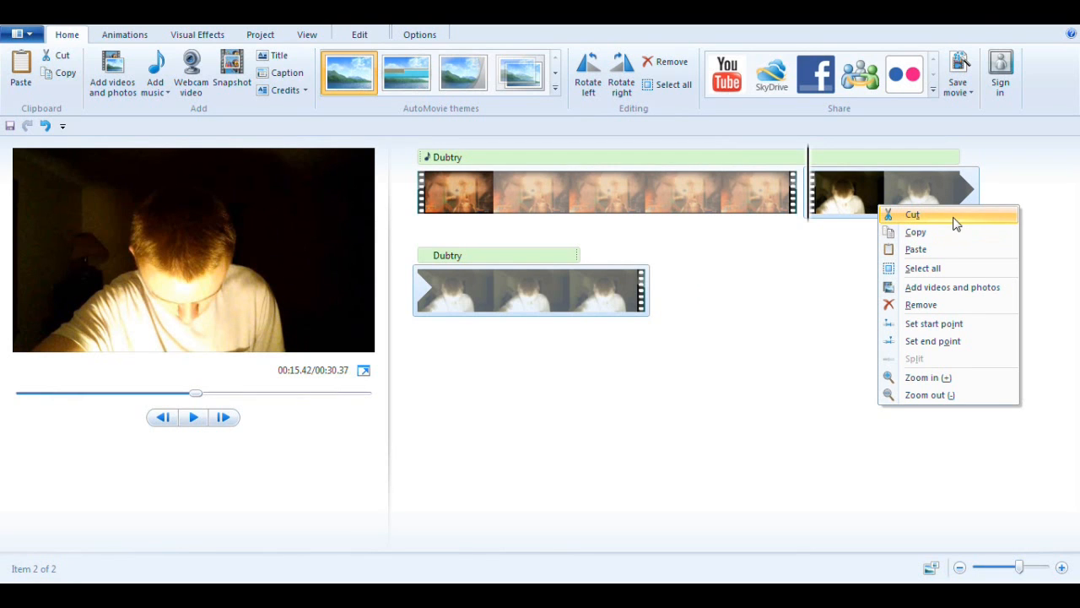
left_click(748, 268)
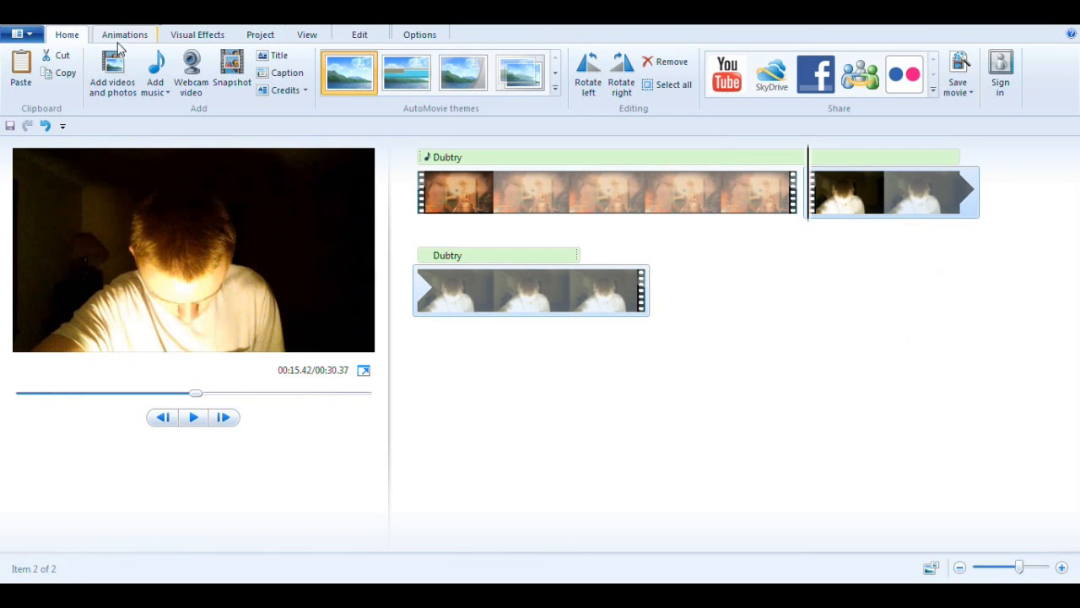
Browse the transitions and the full set of pan and zoom effects for the second clip without applying any
left_click(124, 35)
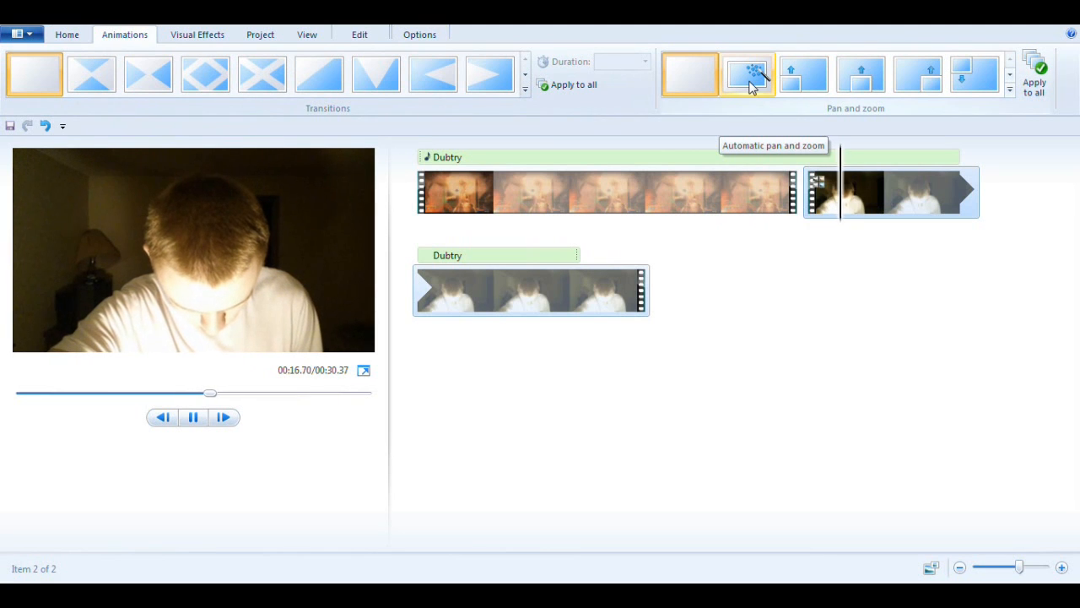
left_click(1011, 93)
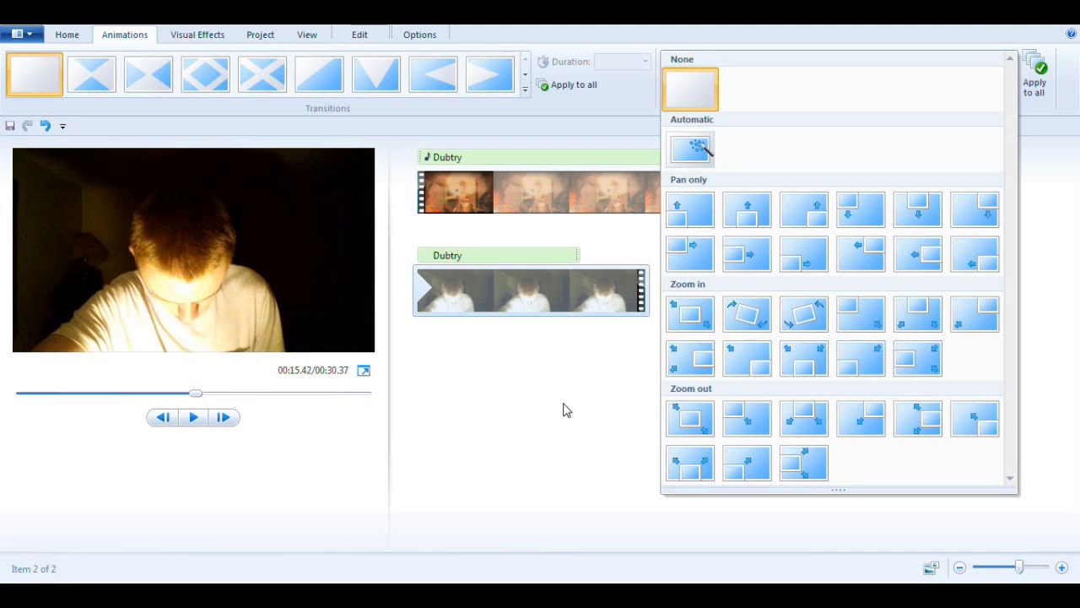
left_click(562, 400)
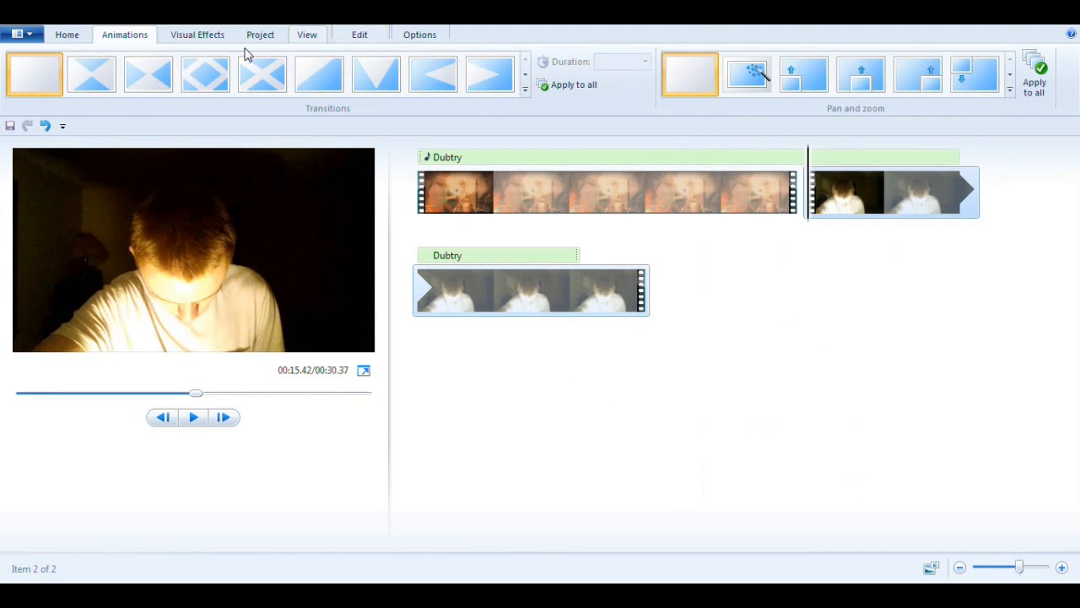
Preview visual effects on the second clip without applying any, and select the first clip
left_click(193, 35)
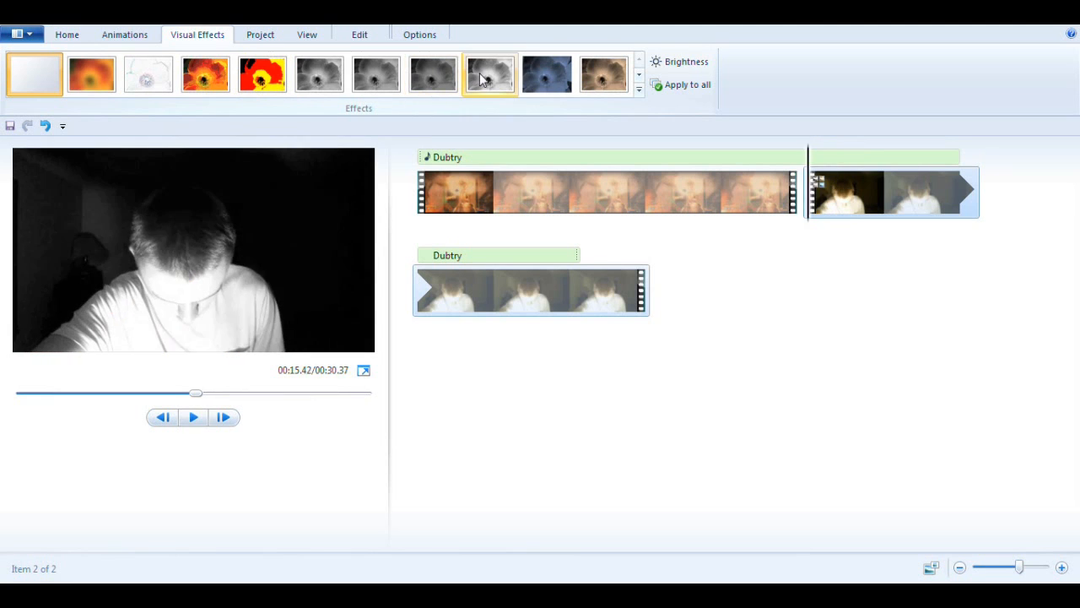
left_click(506, 194)
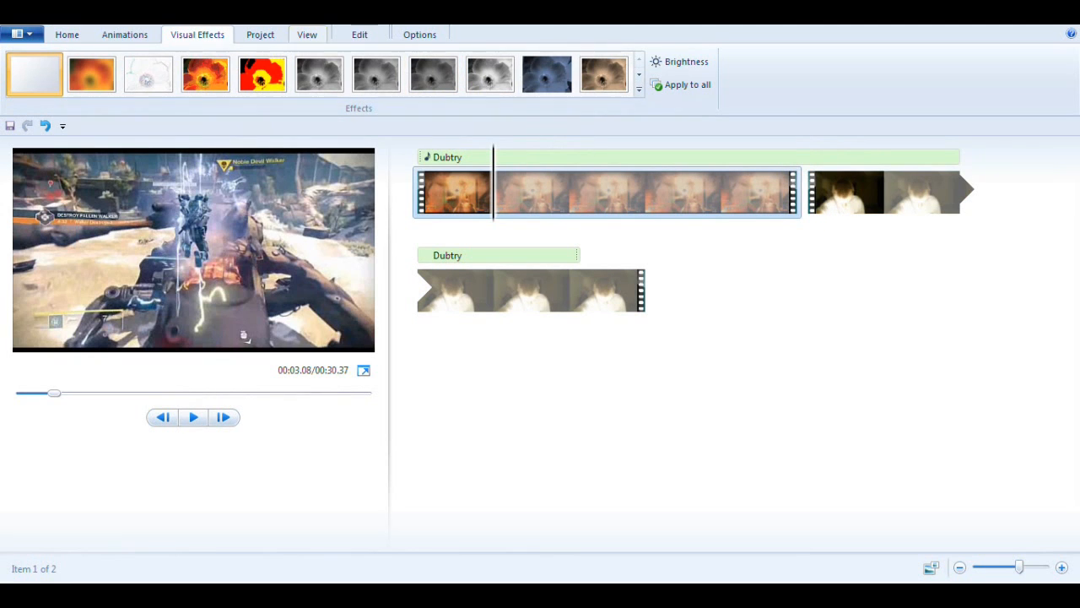
Compare the Standard and Widescreen aspect ratios on the clips and set the project to Standard (4:3)
left_click(256, 33)
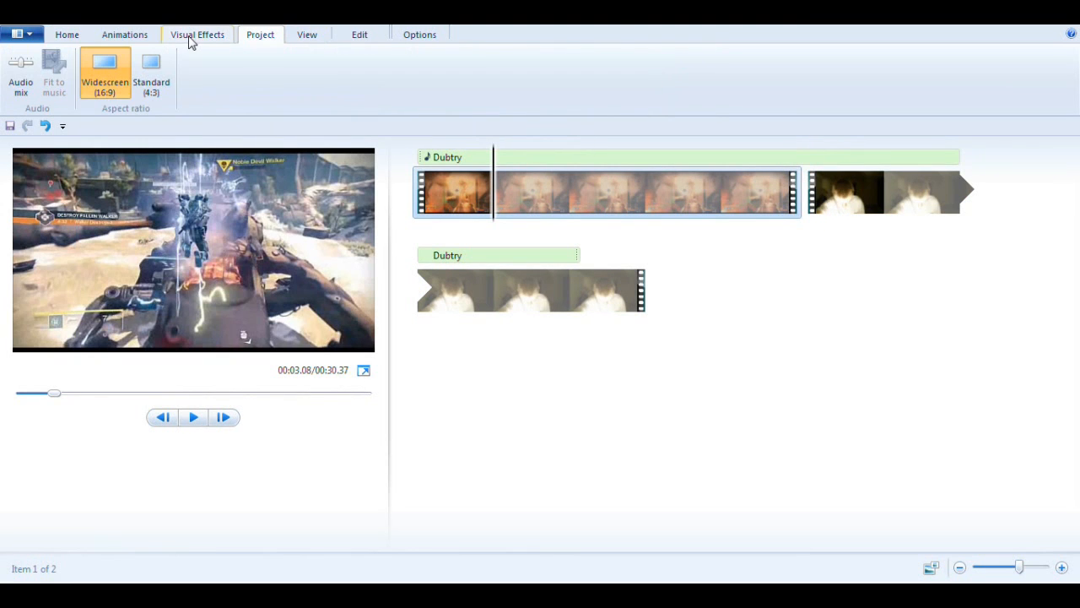
left_click(164, 96)
left_click(94, 90)
left_click(574, 300)
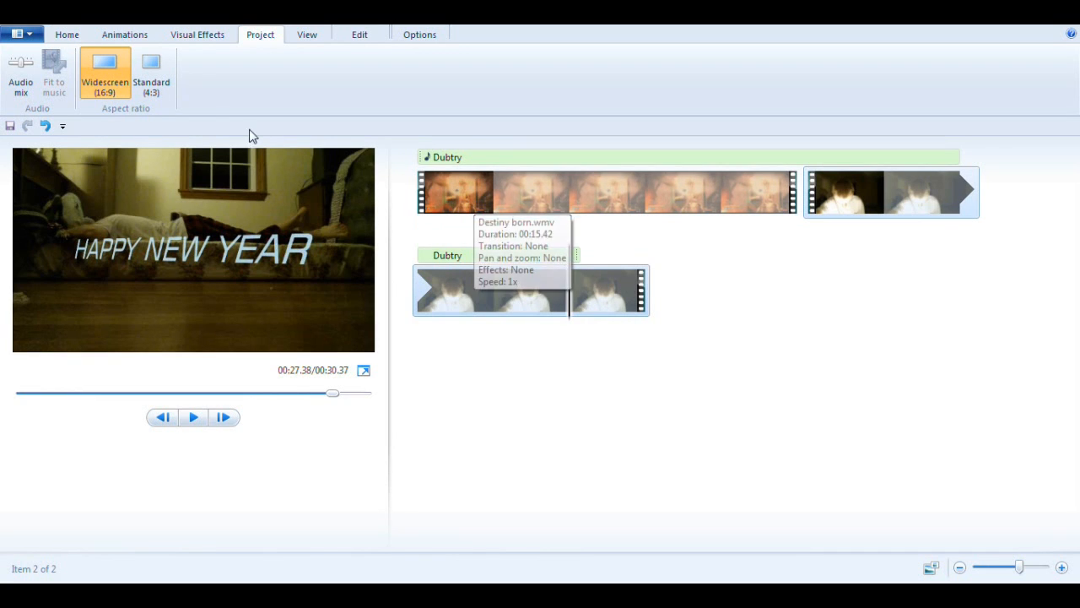
left_click(143, 81)
left_click(120, 85)
left_click(157, 78)
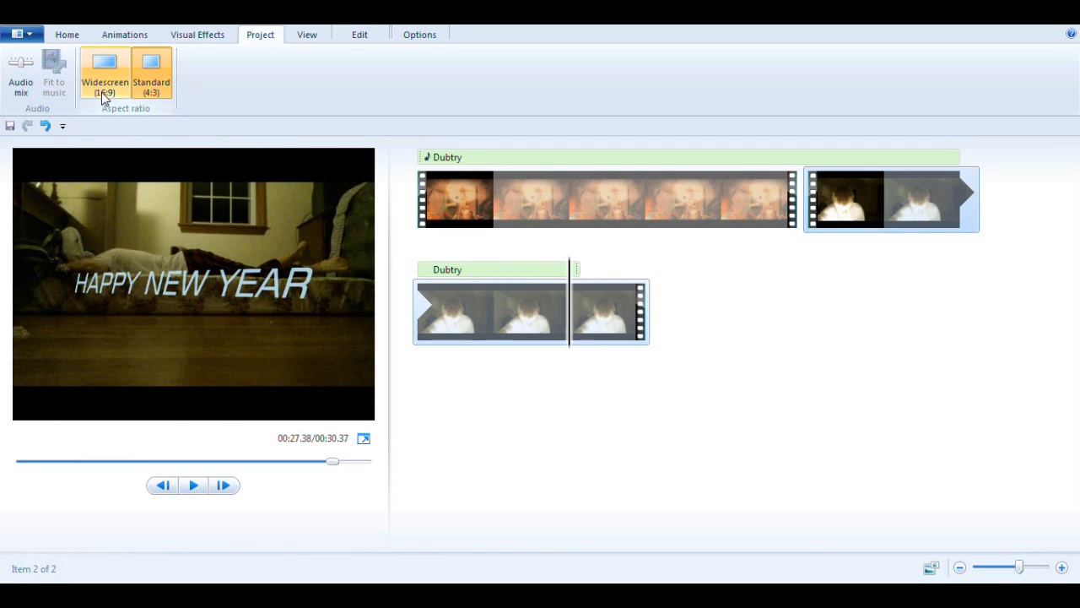
Shift the audio mix toward the video sound and bring it back close to the middle
left_click(20, 78)
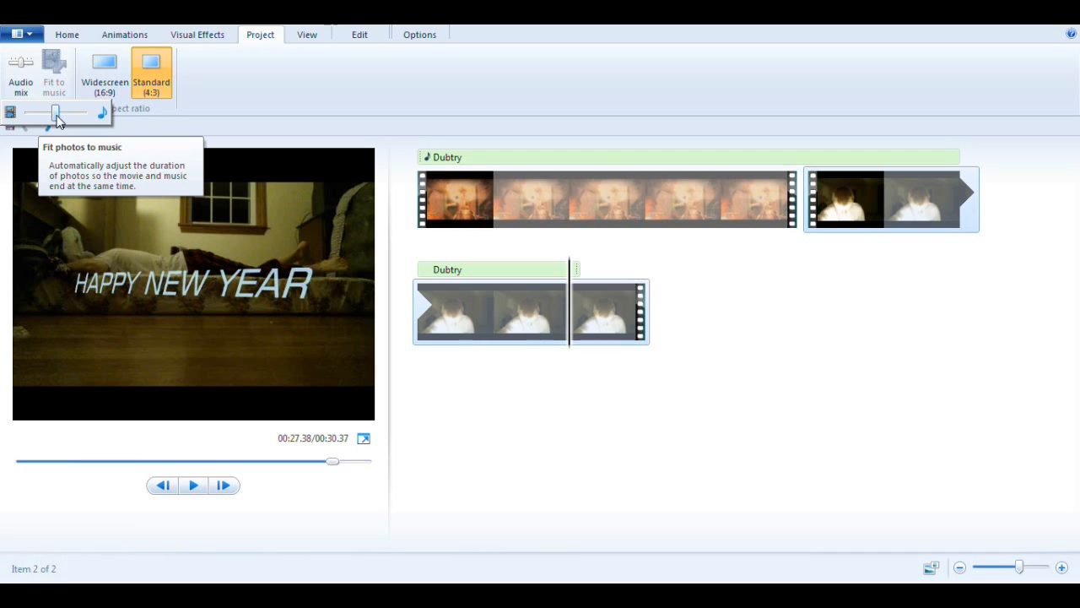
left_click_drag(55, 115, 48, 115)
mouse_move(47, 125)
left_mouse_down()
mouse_move(77, 122)
mouse_move(25, 125)
mouse_move(55, 124)
left_mouse_up()
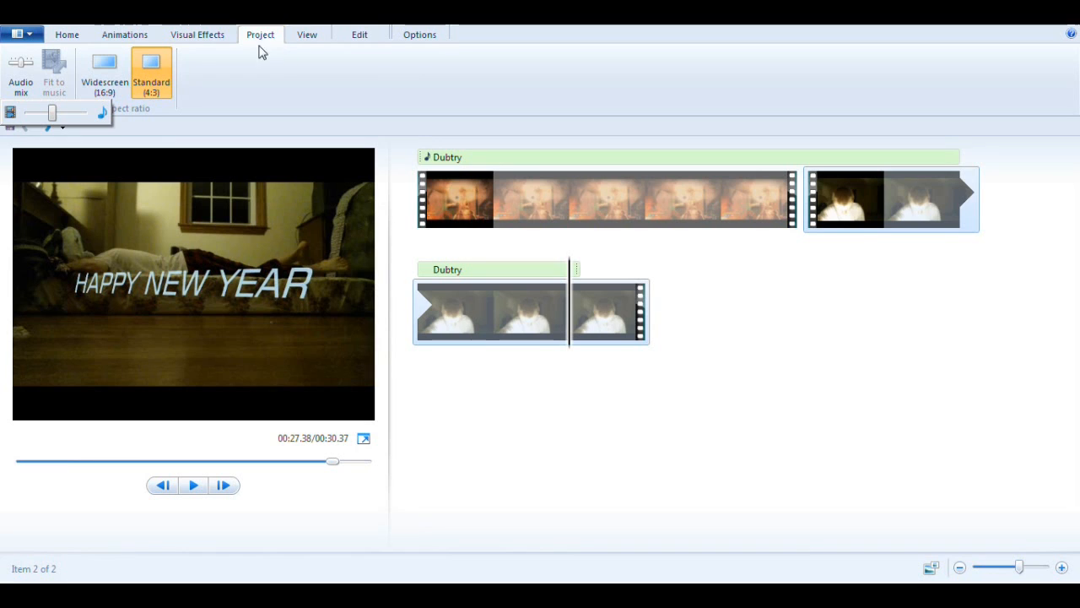
Split the first clip at about 8.19 seconds
left_click(310, 37)
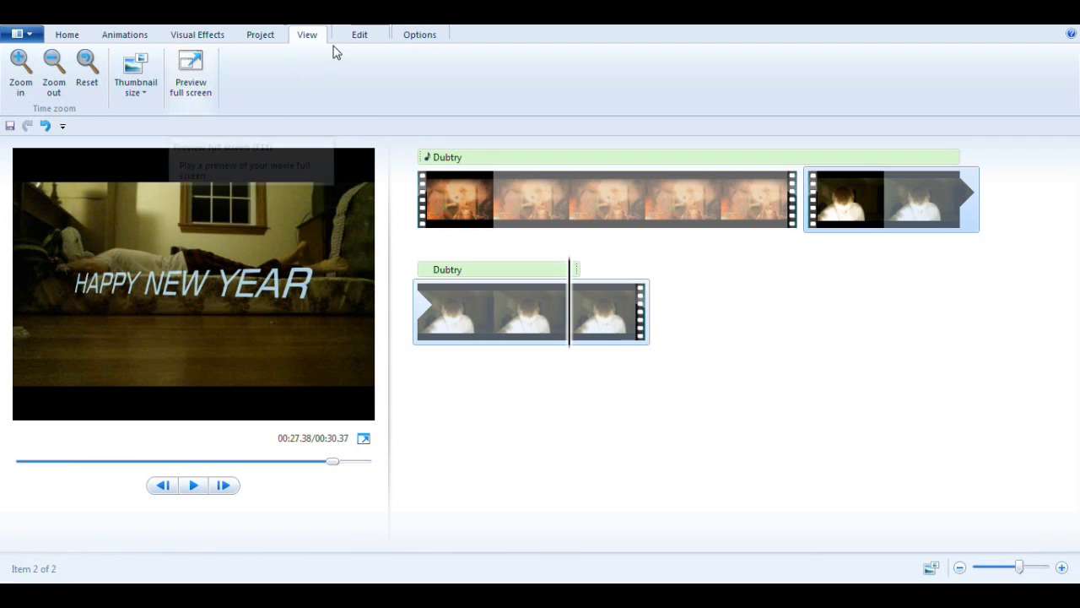
left_click(358, 35)
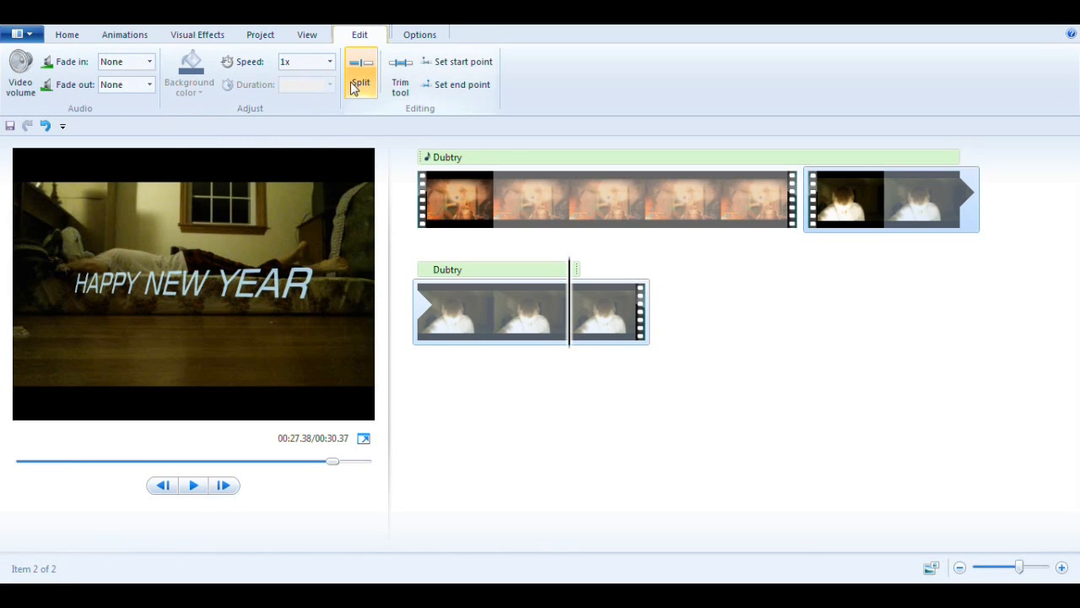
left_click(611, 211)
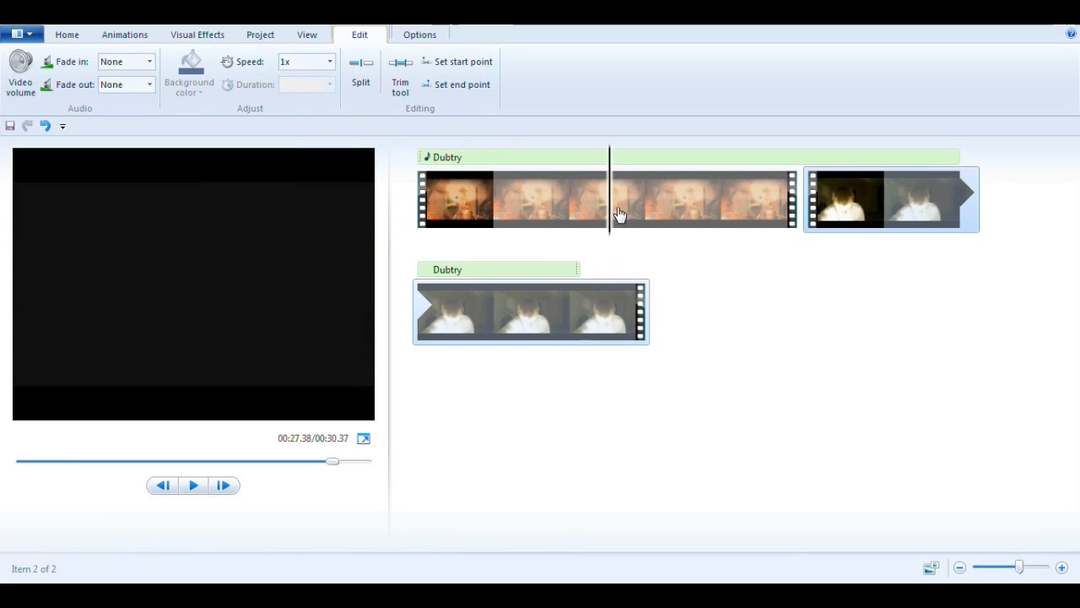
left_click(619, 214)
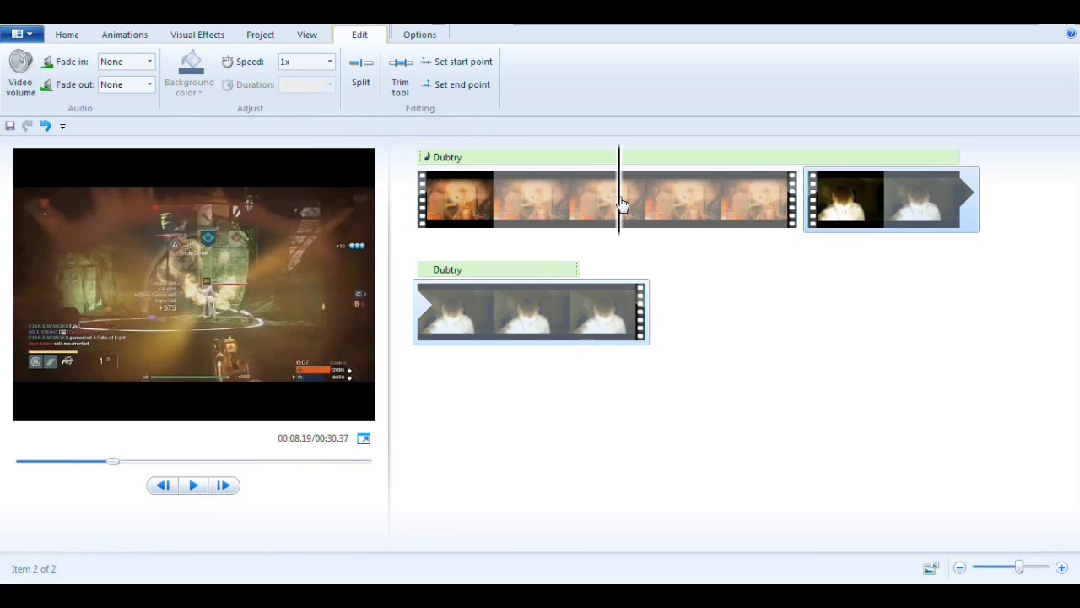
left_click(363, 83)
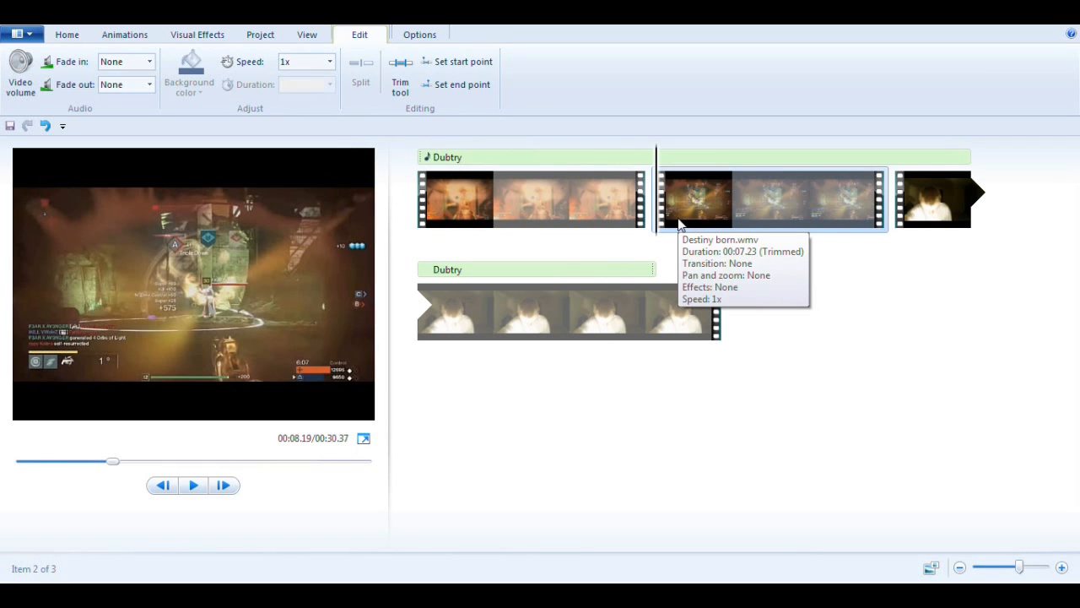
Move the second half of the split clip to the end of the timeline and back, and undo both moves
left_click_drag(726, 205, 748, 311)
left_click_drag(637, 311, 677, 224)
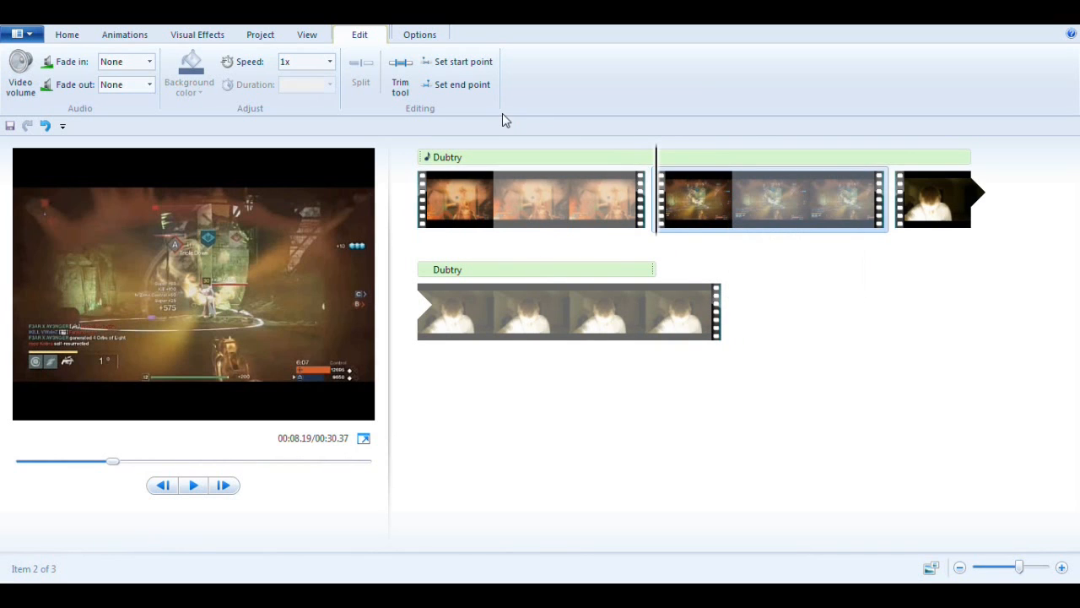
left_click(46, 126)
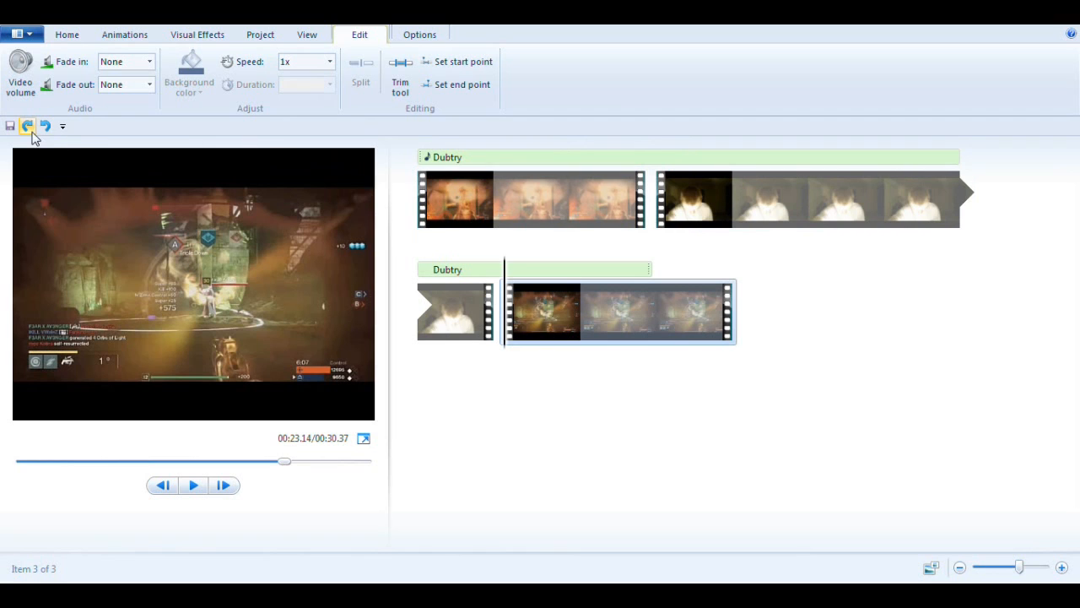
left_click(46, 126)
Try trimming the middle clip to a start point of 3.21 s and an end point of 11.84 s, and cancel the trim
left_click(400, 84)
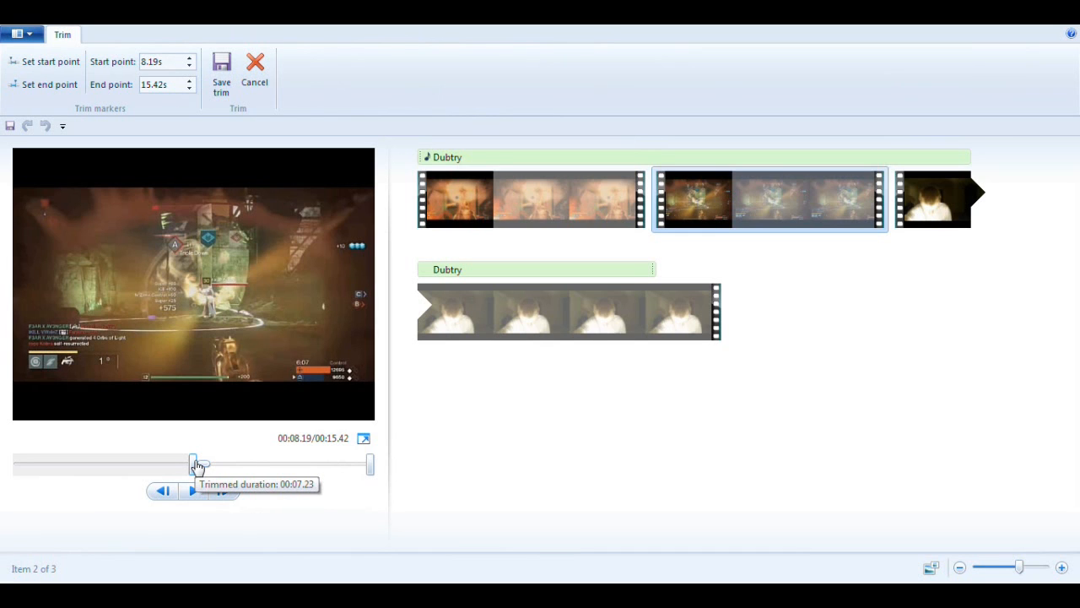
left_click_drag(195, 470, 87, 477)
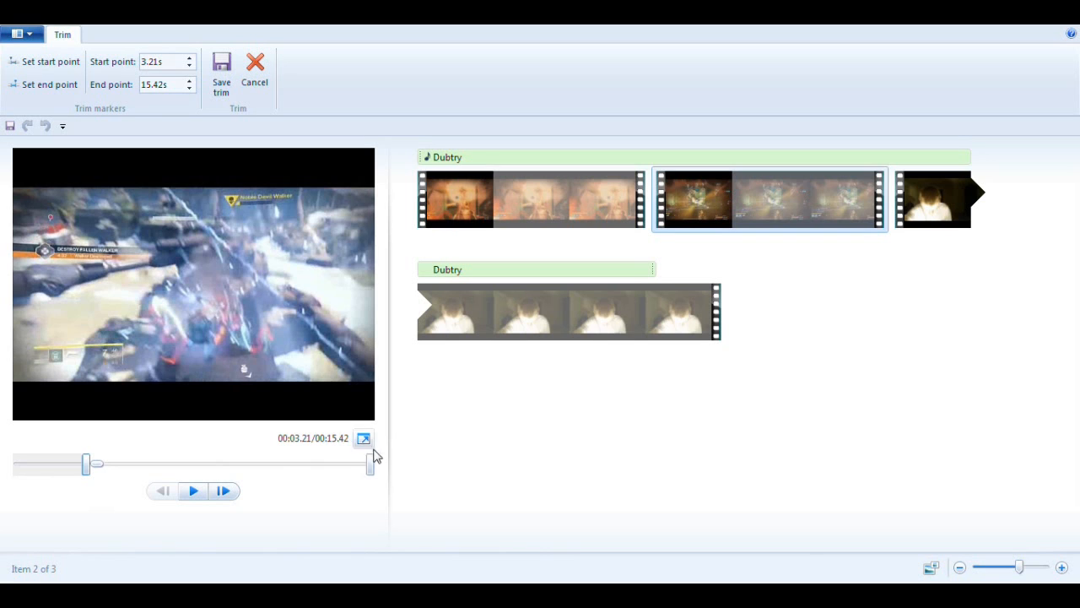
left_click_drag(370, 471, 292, 470)
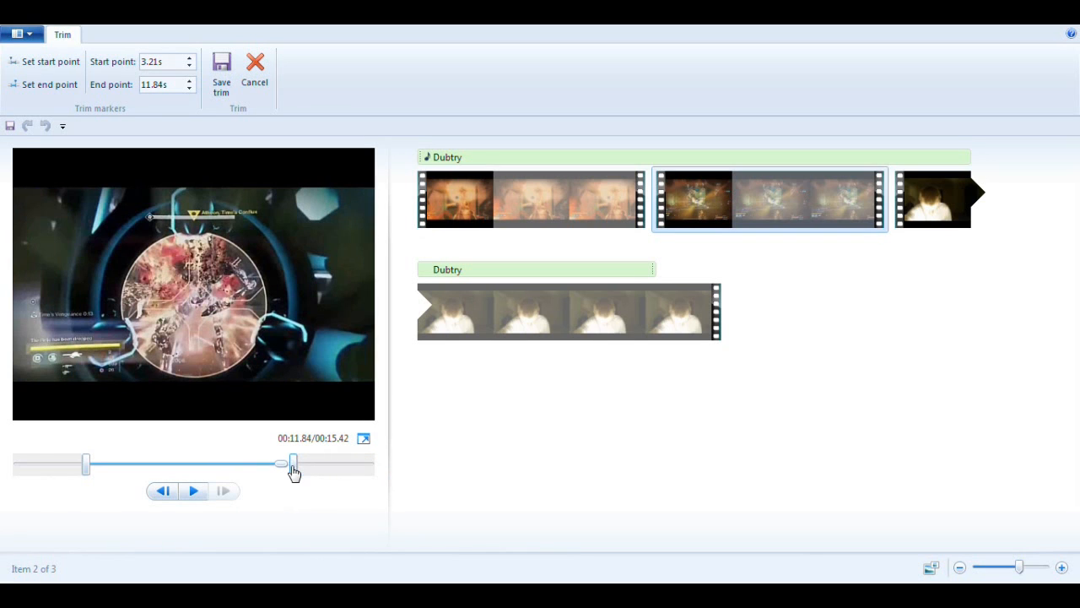
left_click(261, 82)
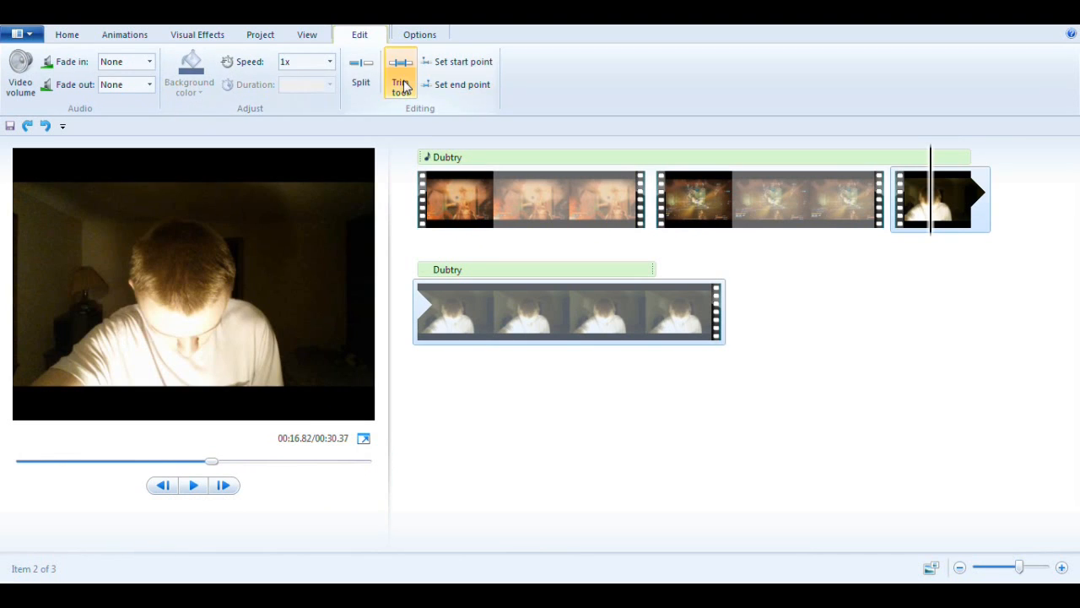
Examine the trim points with the last and the first clip selected, and leave trimming without saving
left_click(401, 85)
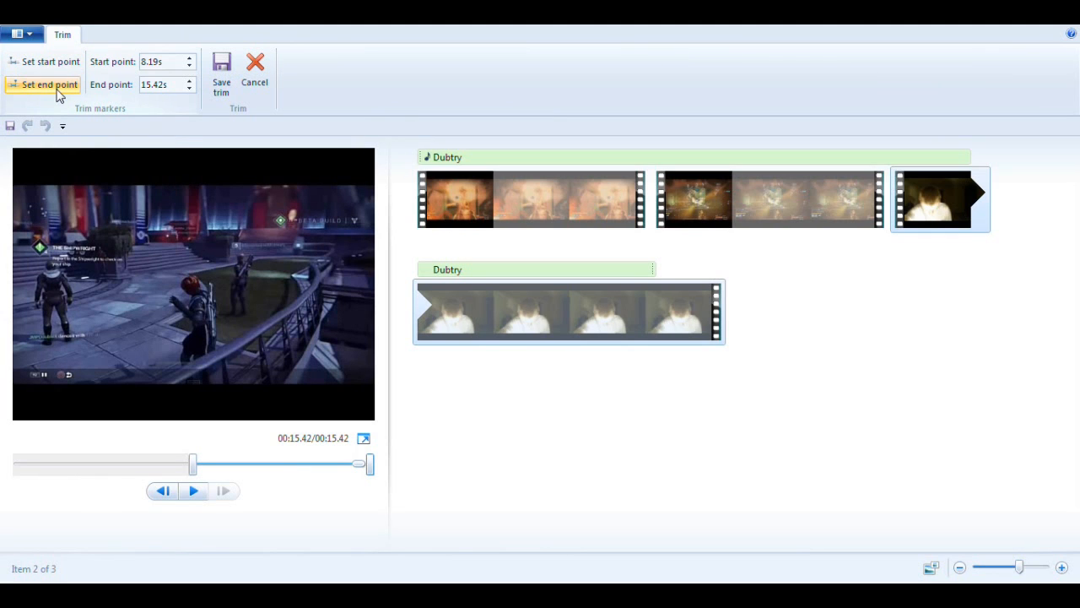
left_click(475, 191)
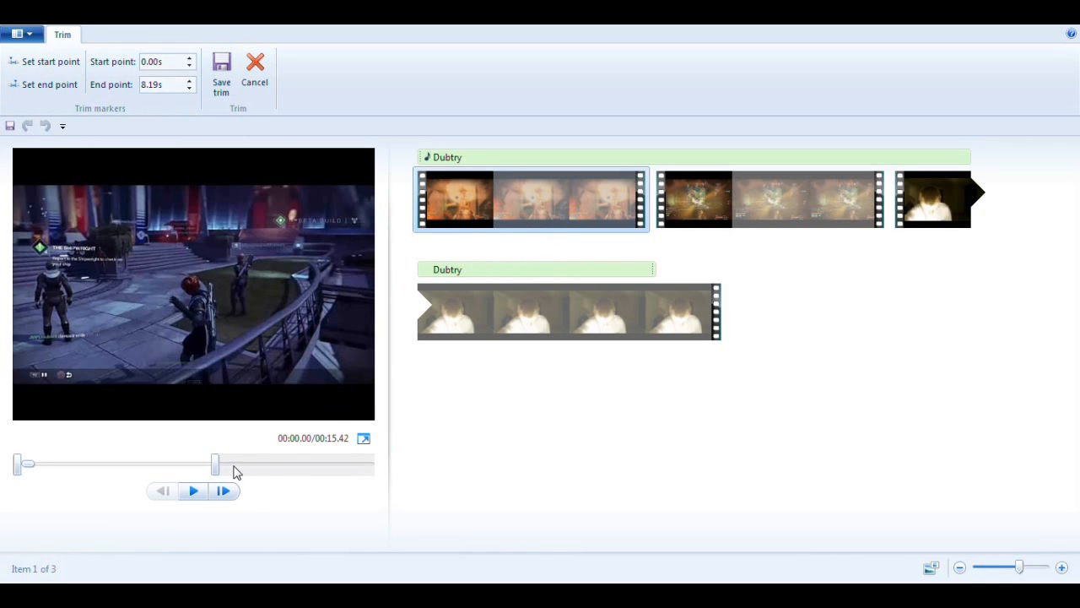
left_click(254, 70)
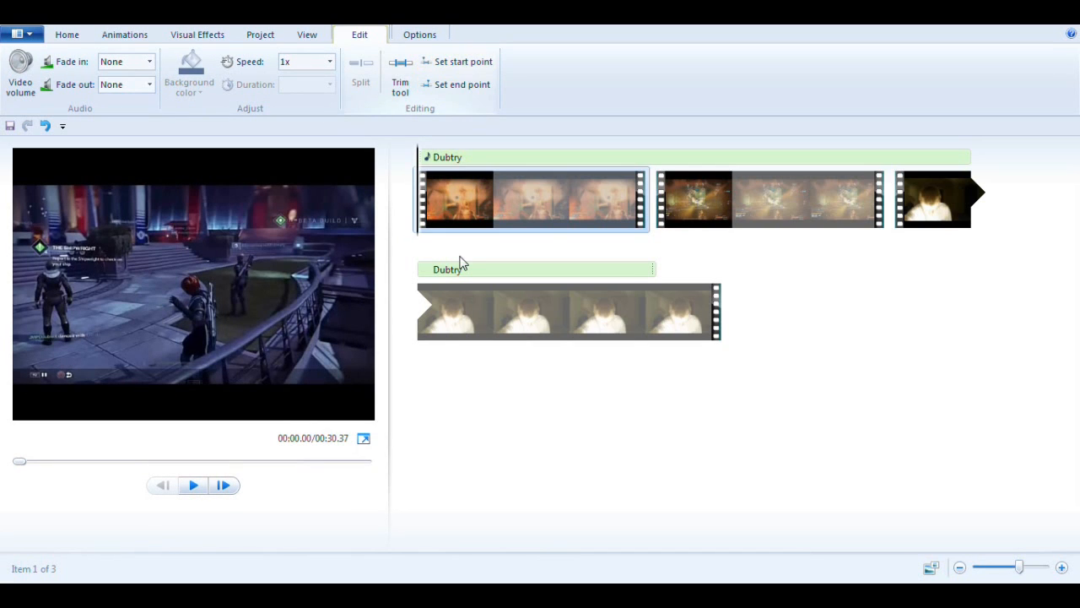
Set the first clip's start point at about 2.42 seconds and undo the change
left_click(485, 203)
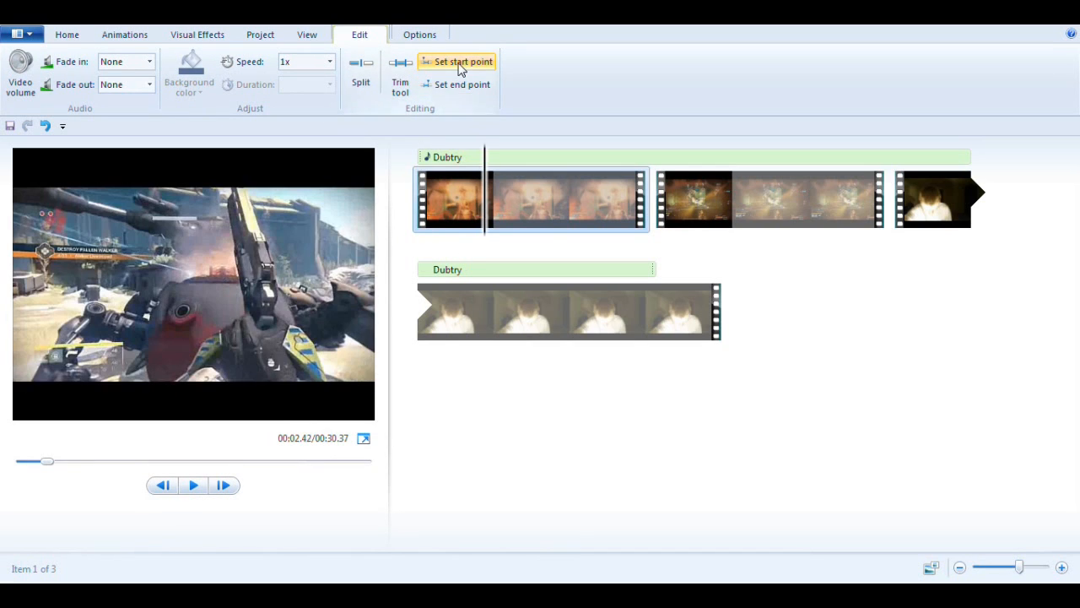
left_click(460, 65)
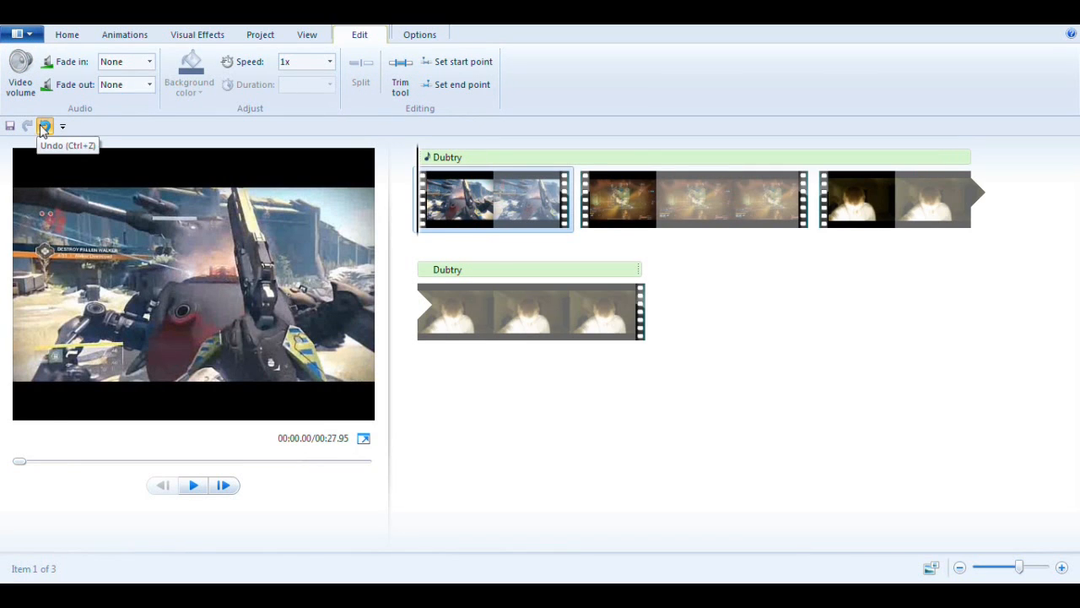
left_click(44, 126)
Set the last clip's end point at about 24.38 seconds on the timeline and undo the change
left_click(569, 304)
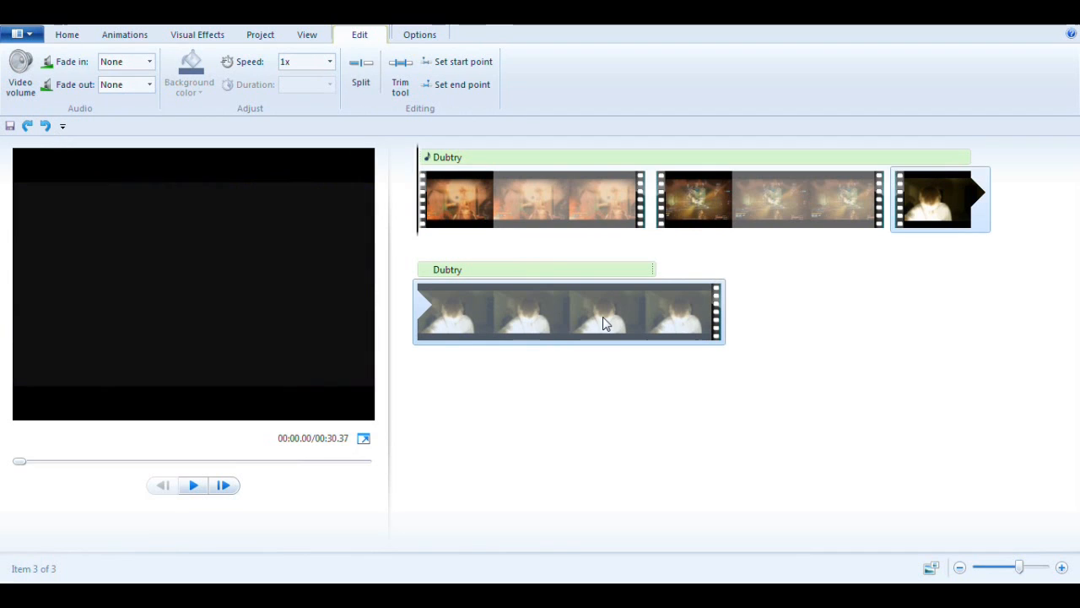
left_click(466, 85)
left_click(34, 129)
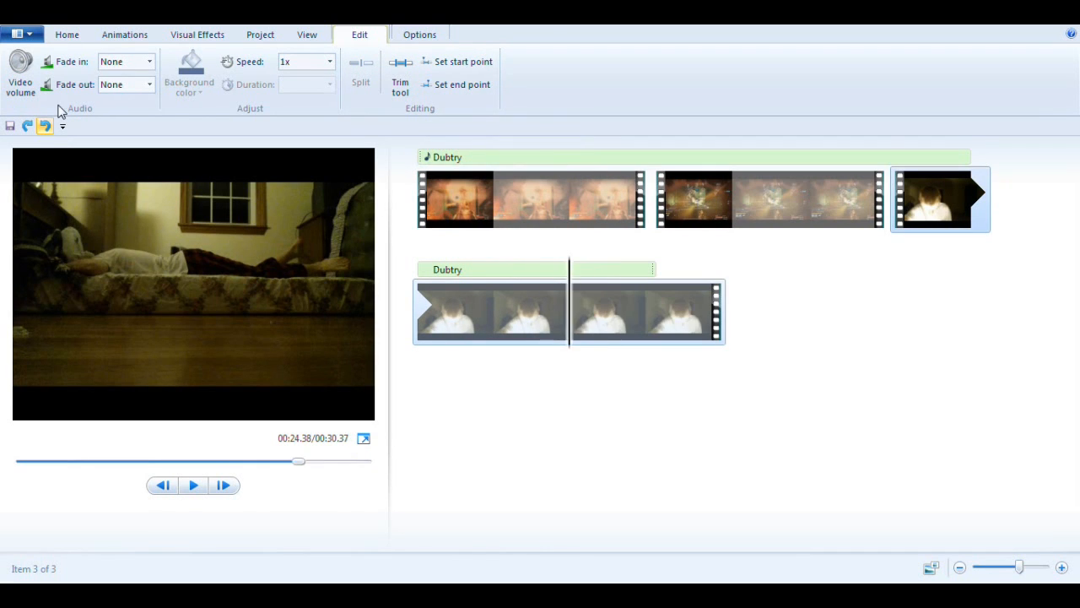
Set the first clip's playback speed to 4x and preview the movie from the start into the second clip
left_click(332, 65)
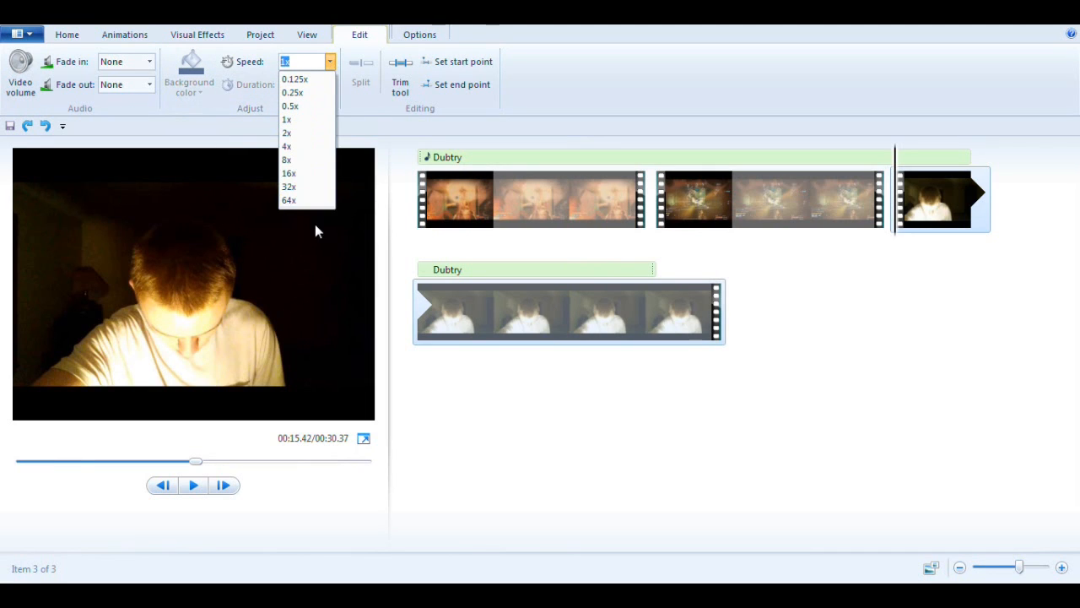
left_click(525, 384)
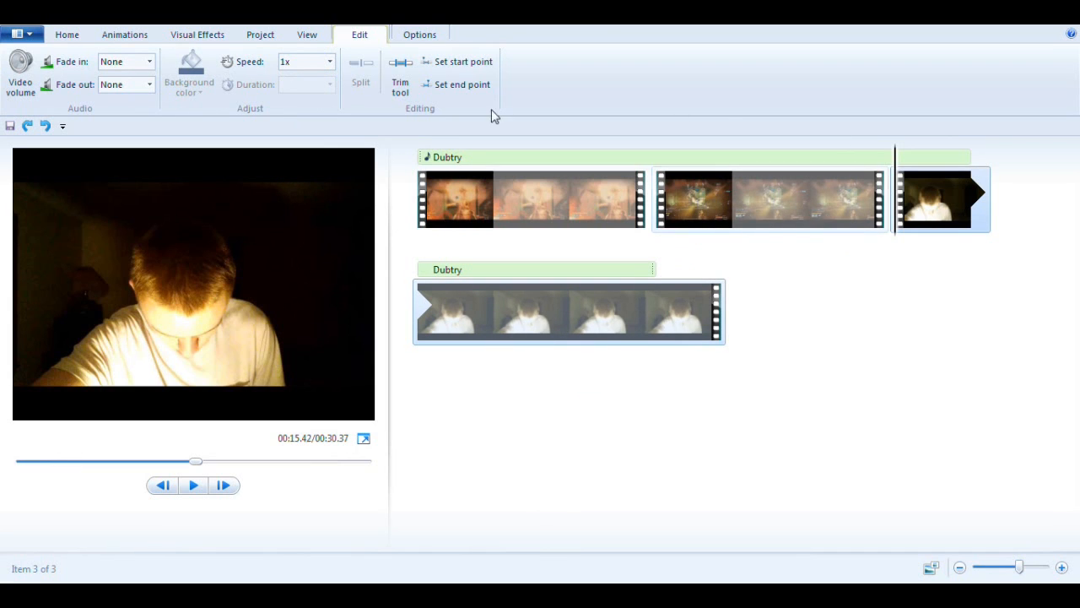
left_click(418, 179)
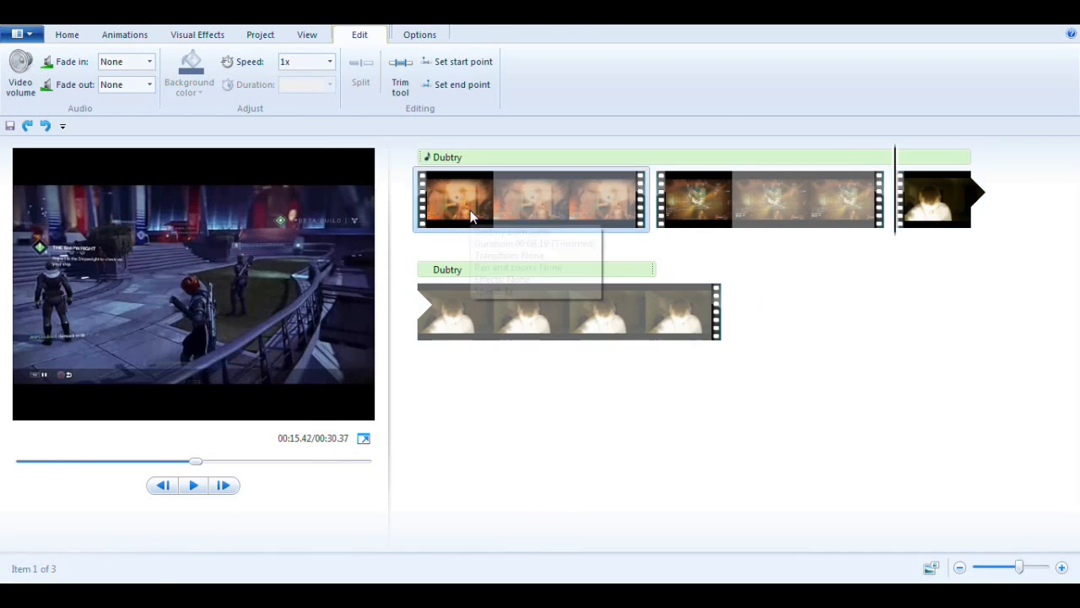
left_click(329, 62)
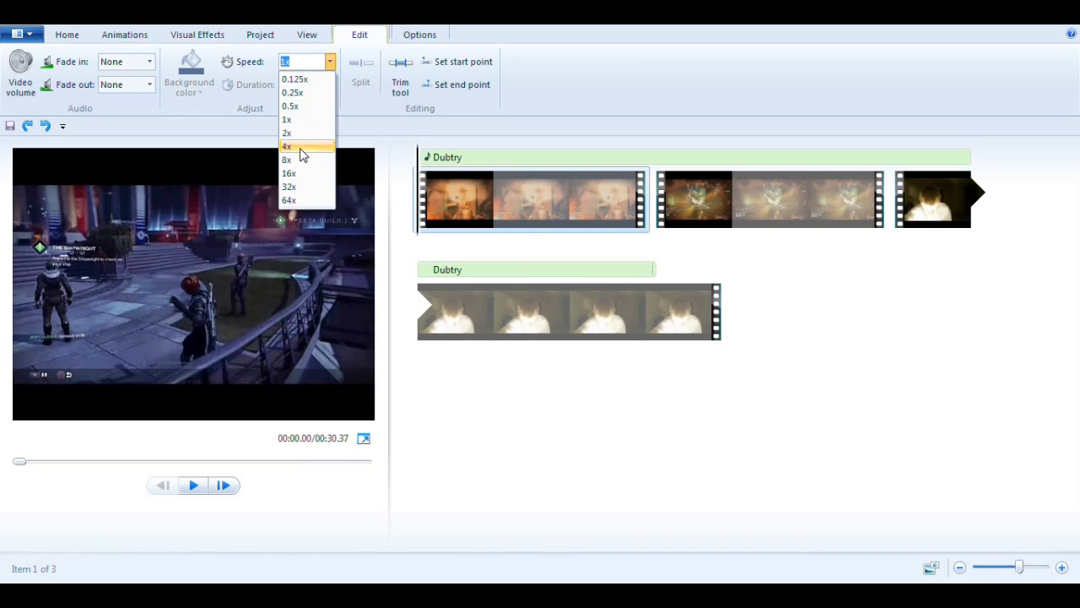
left_click(300, 148)
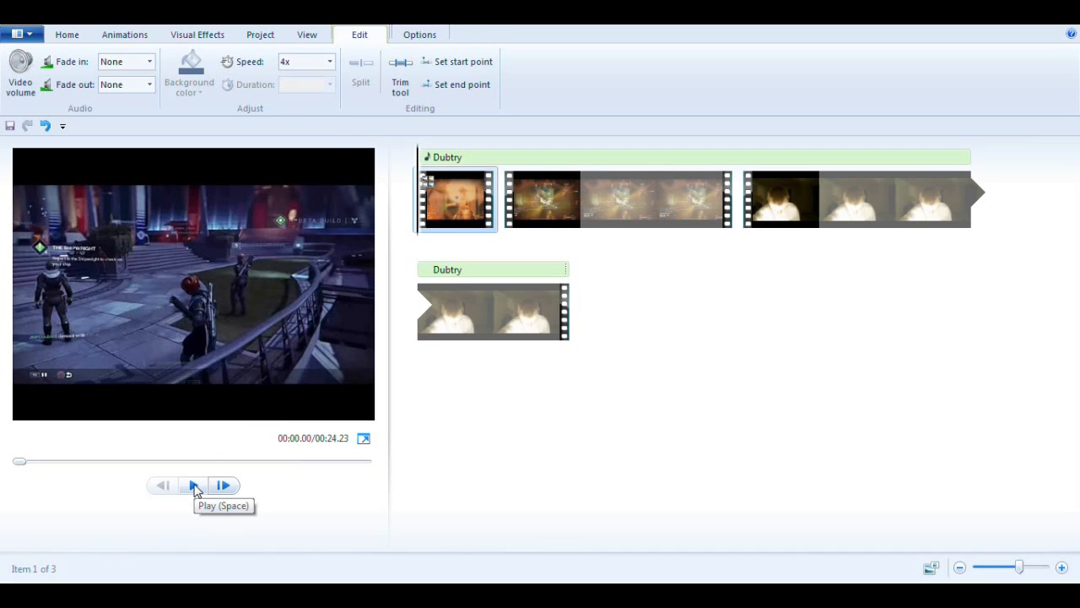
left_click(194, 487)
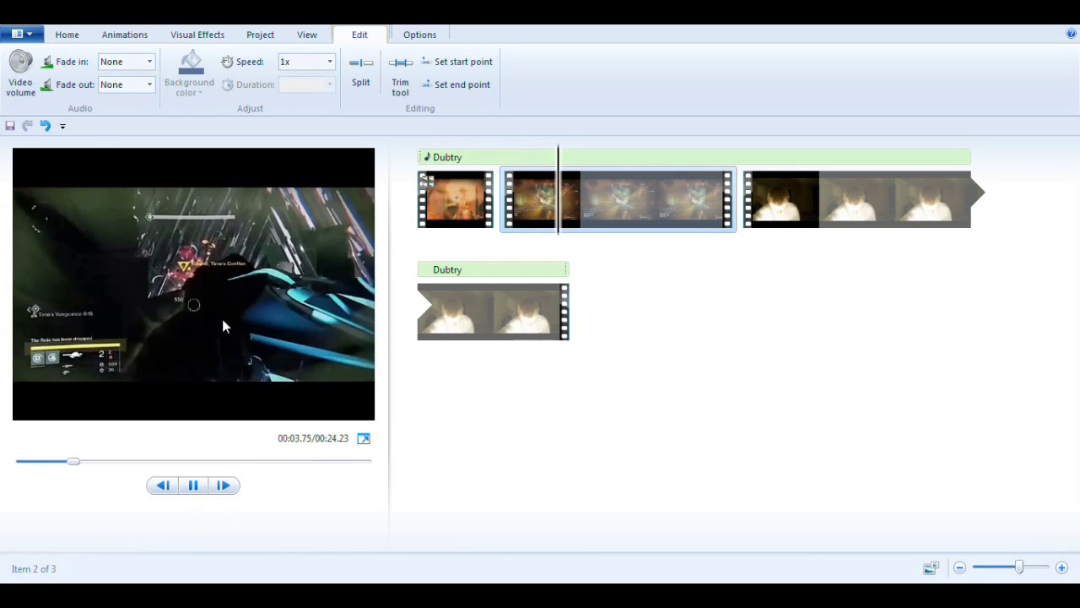
left_click(193, 488)
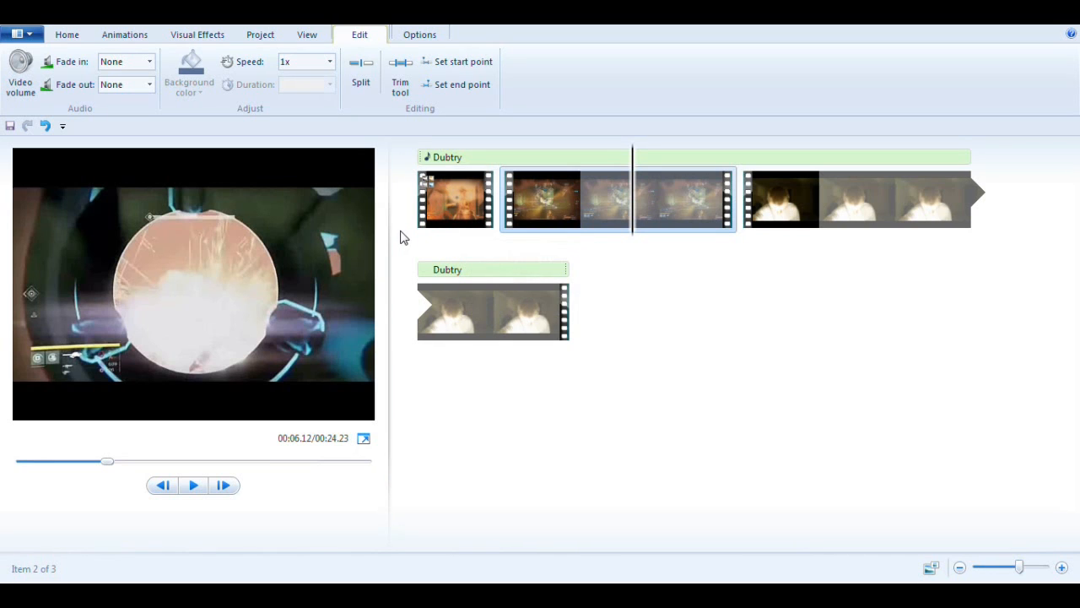
Lower the second clip's video volume to the minimum and raise it back to the maximum
left_click(20, 74)
left_click_drag(83, 117, 4, 110)
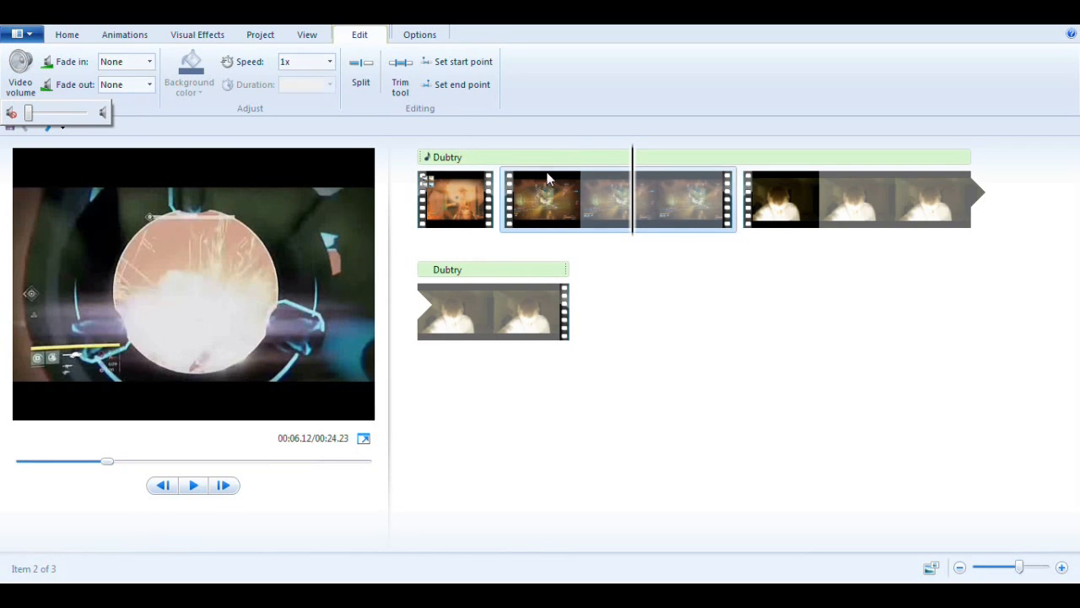
left_click_drag(28, 113, 123, 117)
Examine the audio fade-in speed options available for the second clip
left_click(150, 62)
left_click(483, 207)
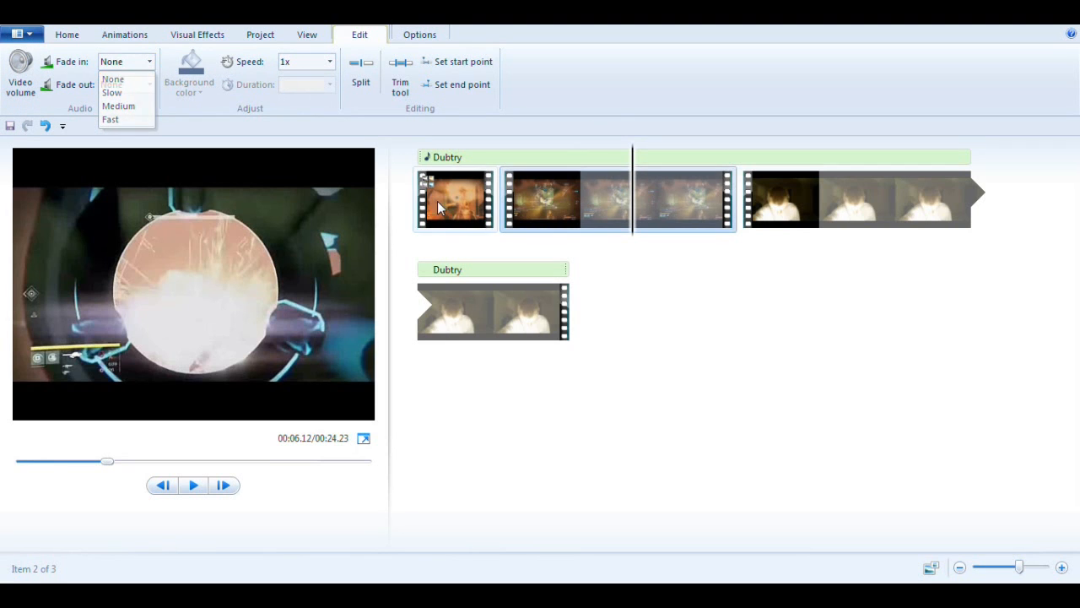
left_click(145, 62)
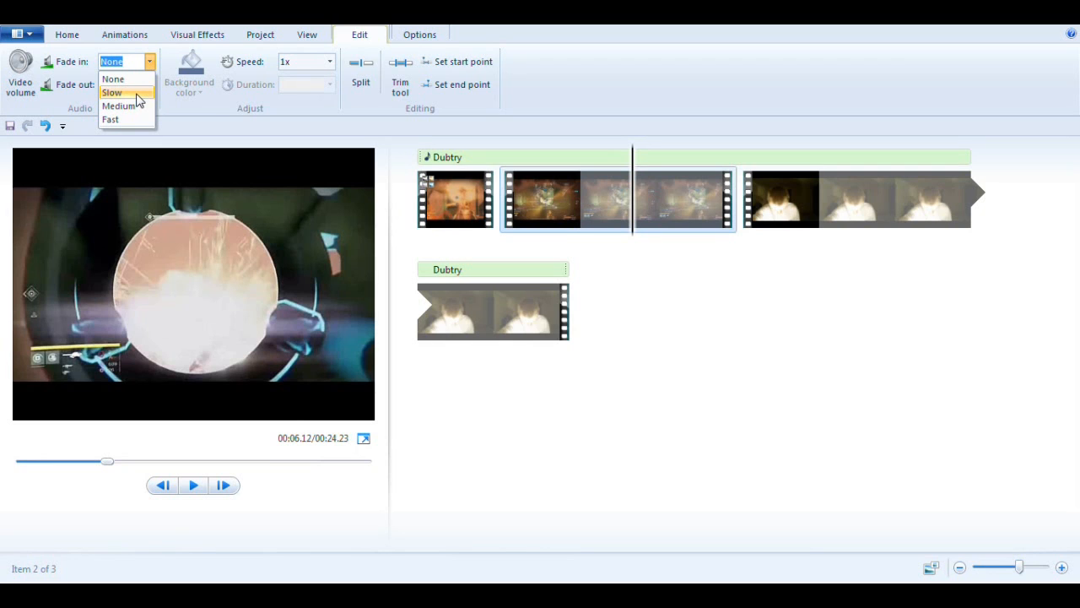
Examine the background track's music volume and timing options, and move the playhead through the last clip back to the second clip's start
left_click(420, 34)
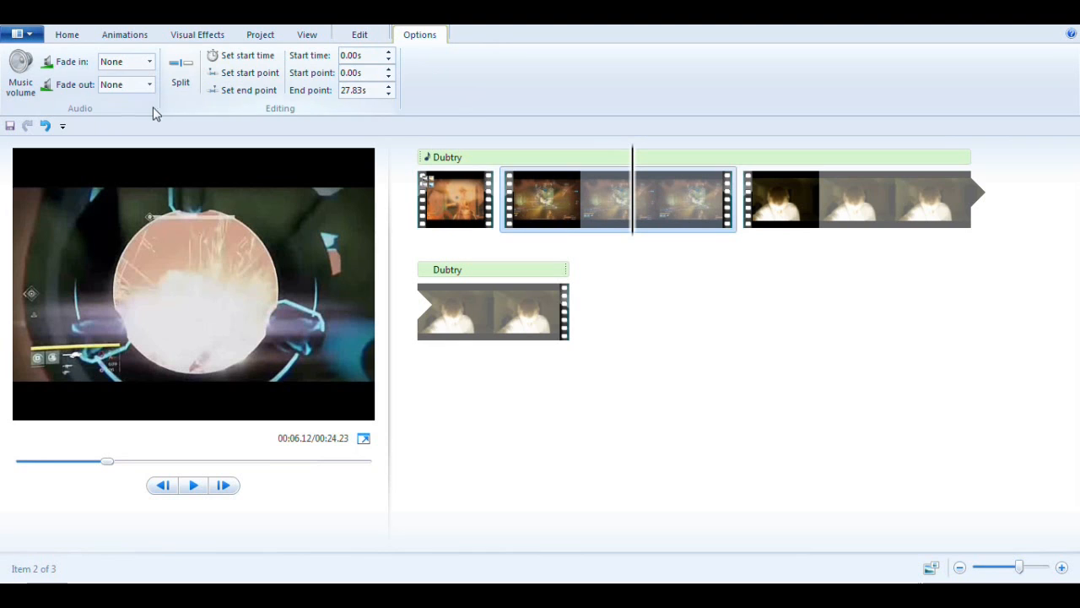
left_click(20, 80)
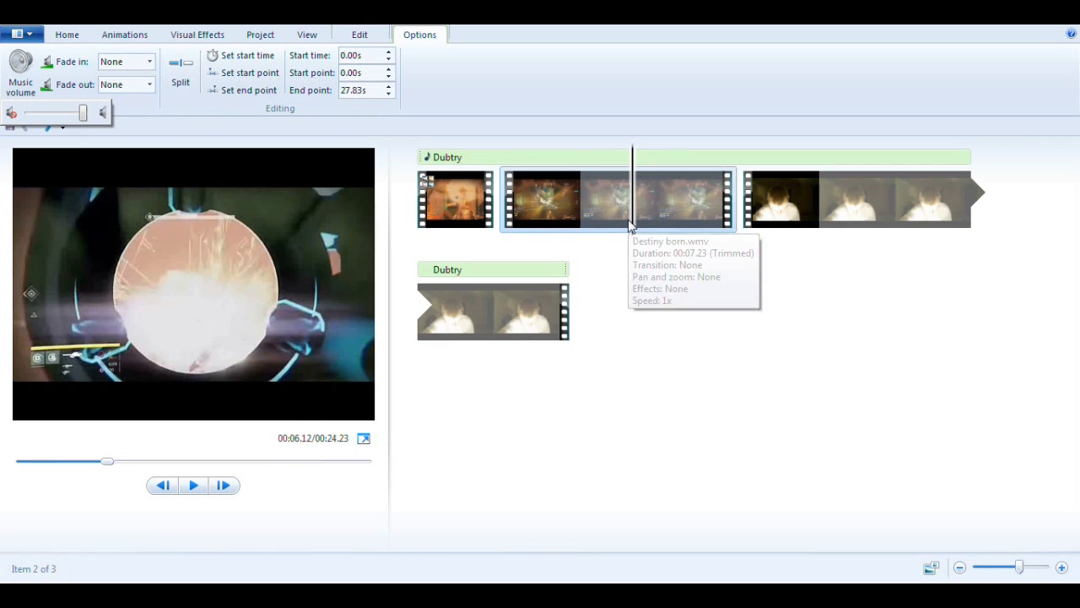
left_click_drag(633, 227, 490, 319)
left_click(487, 319)
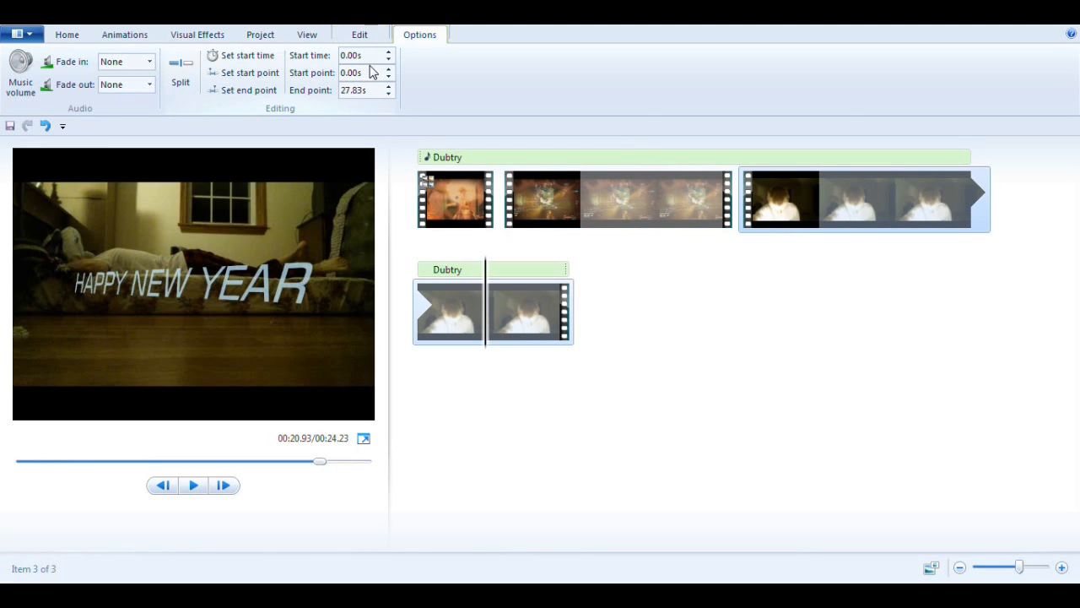
left_click(506, 198)
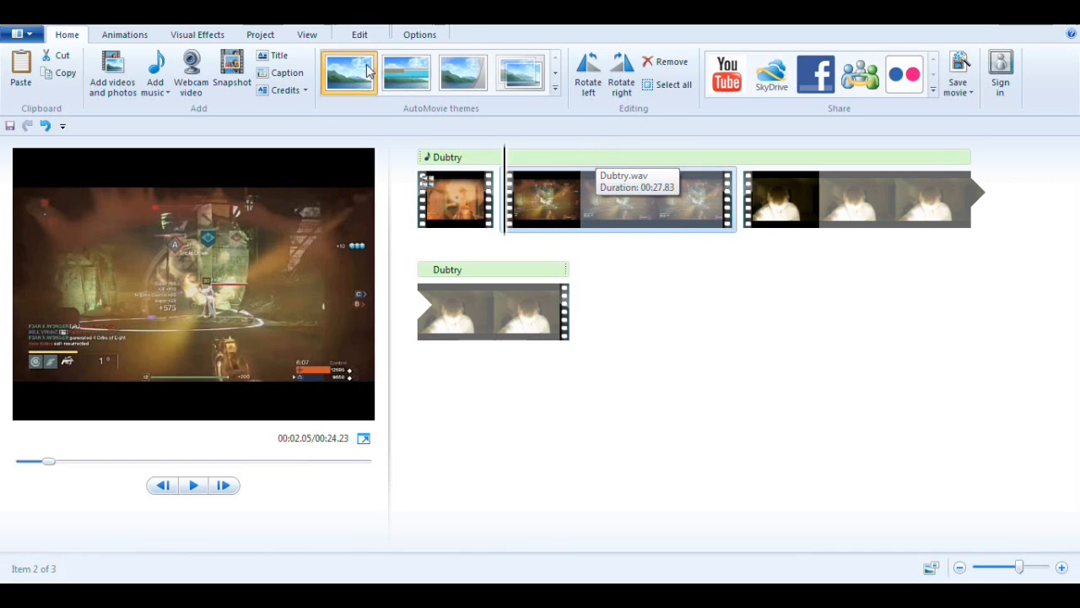
Examine the output formats for saving the movie and the services for publishing it on the web, without choosing any
left_click(12, 34)
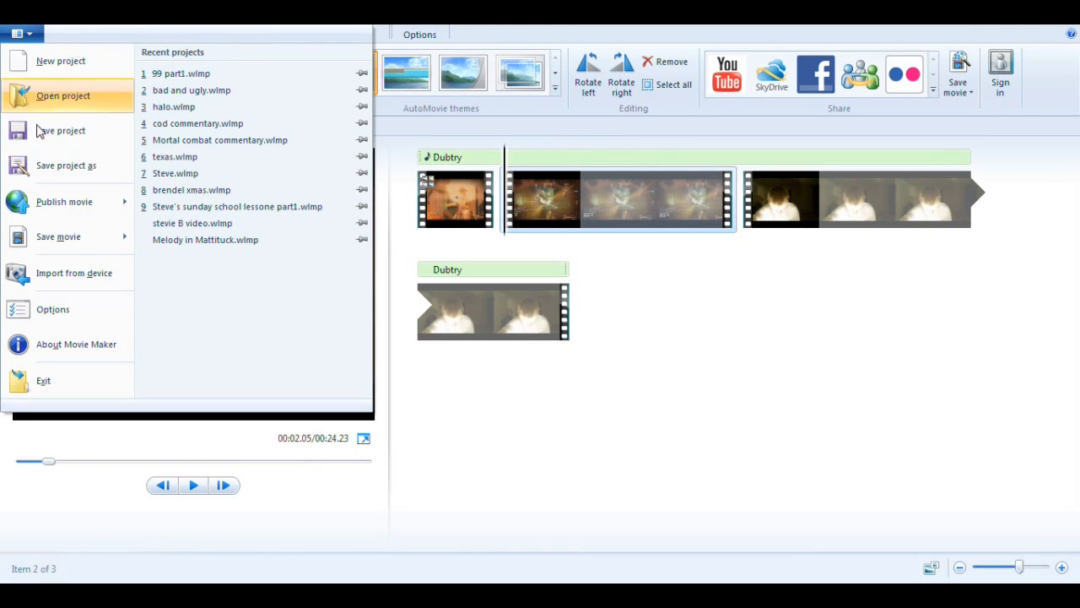
mouse_move(73, 239)
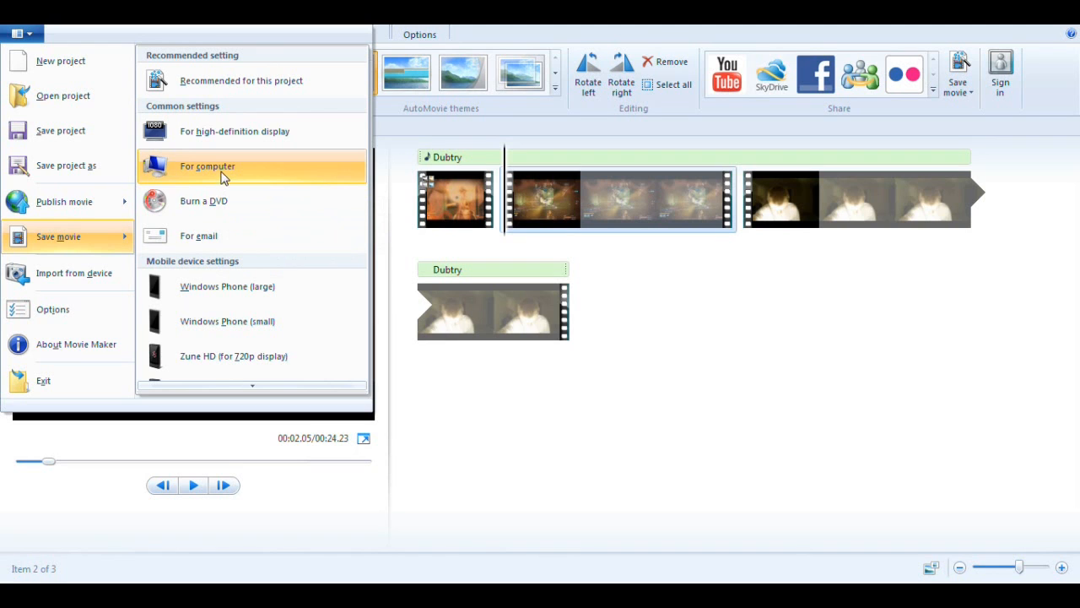
left_click(689, 401)
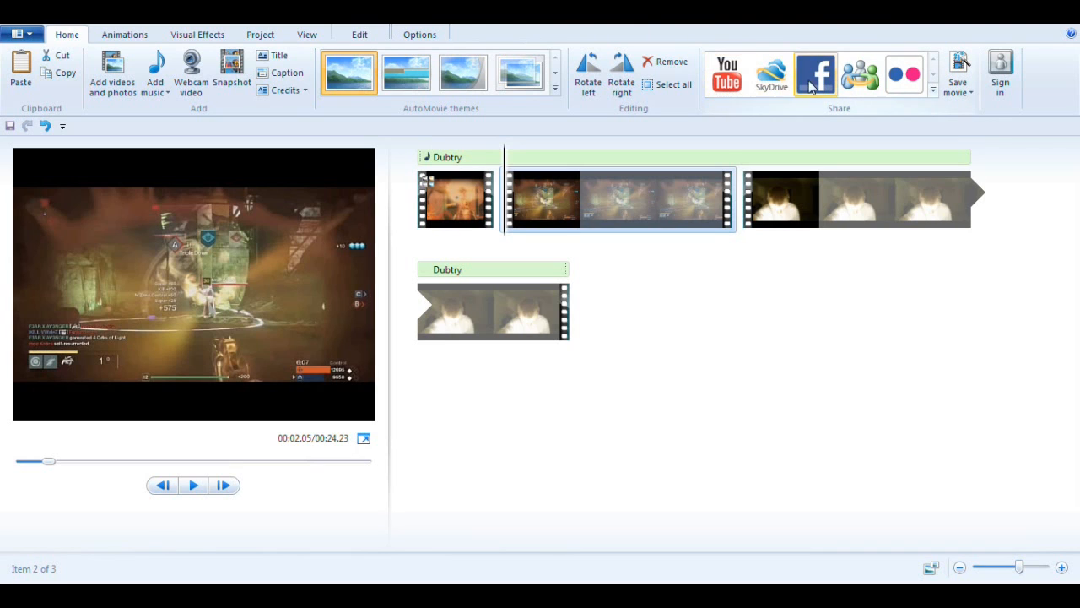
left_click(933, 89)
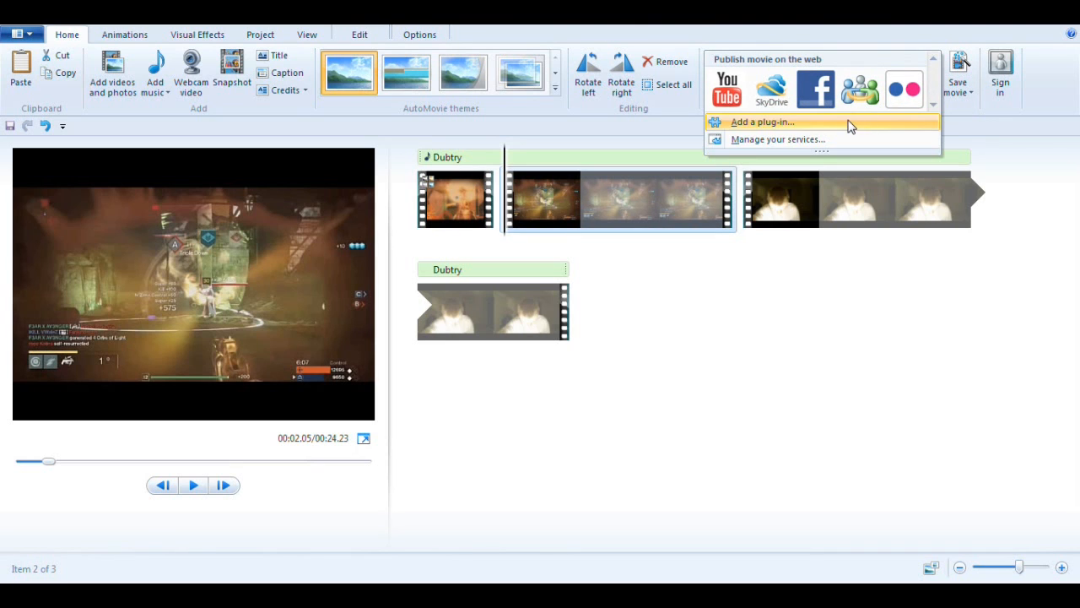
left_click(836, 273)
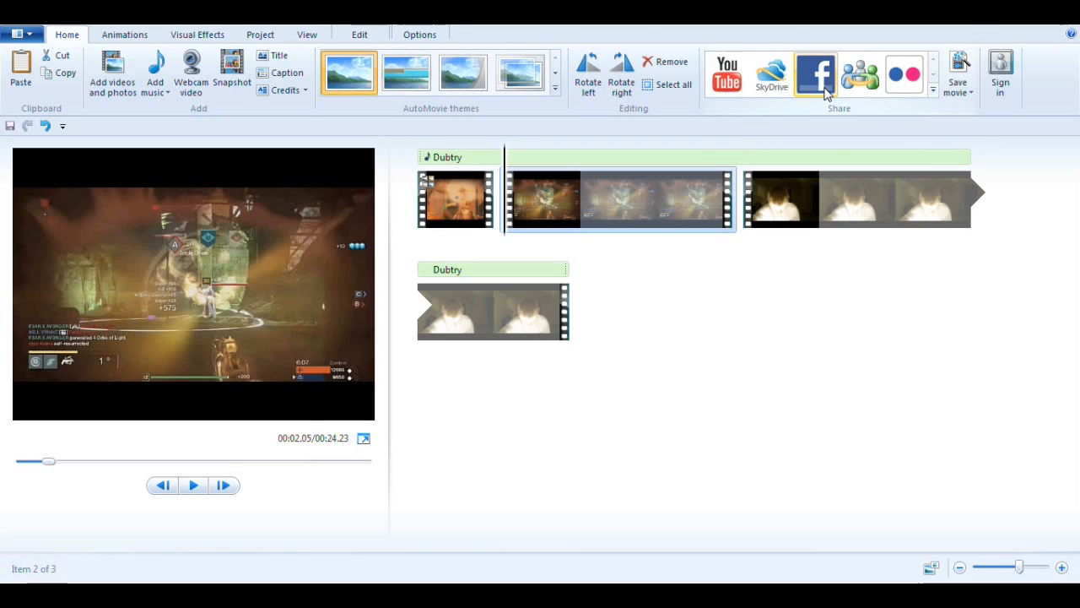